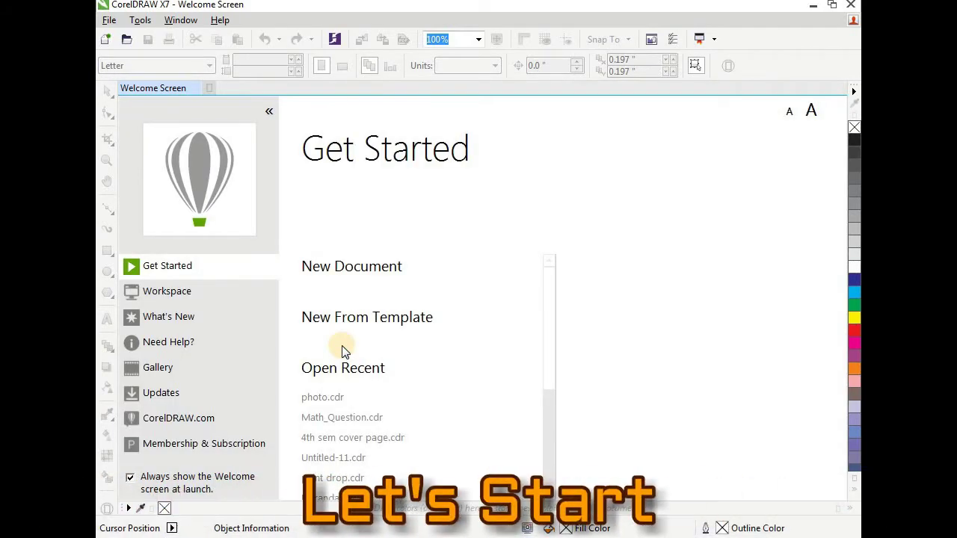
Step: Create a new A4 landscape document of 297 × 210 mm in CMYK at 300 dpi
click(356, 269)
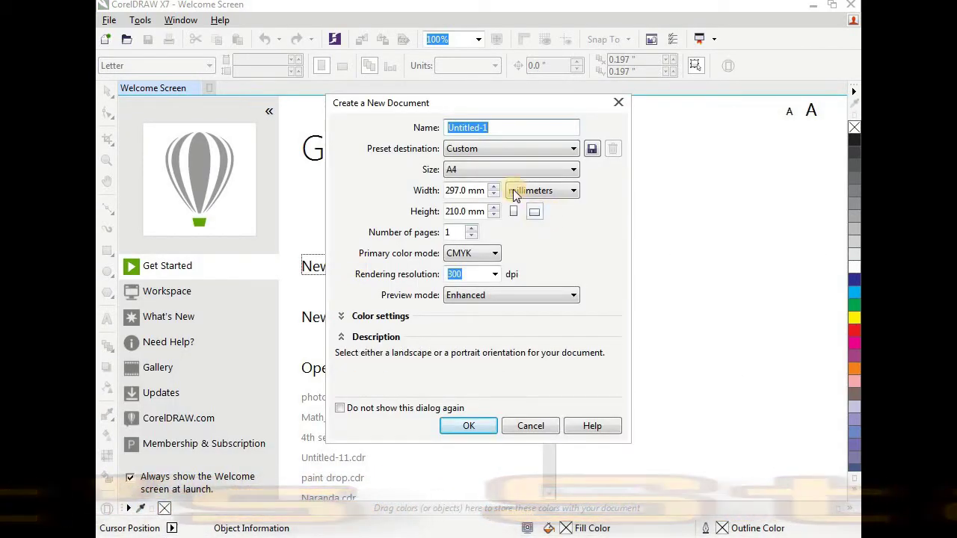
click(470, 427)
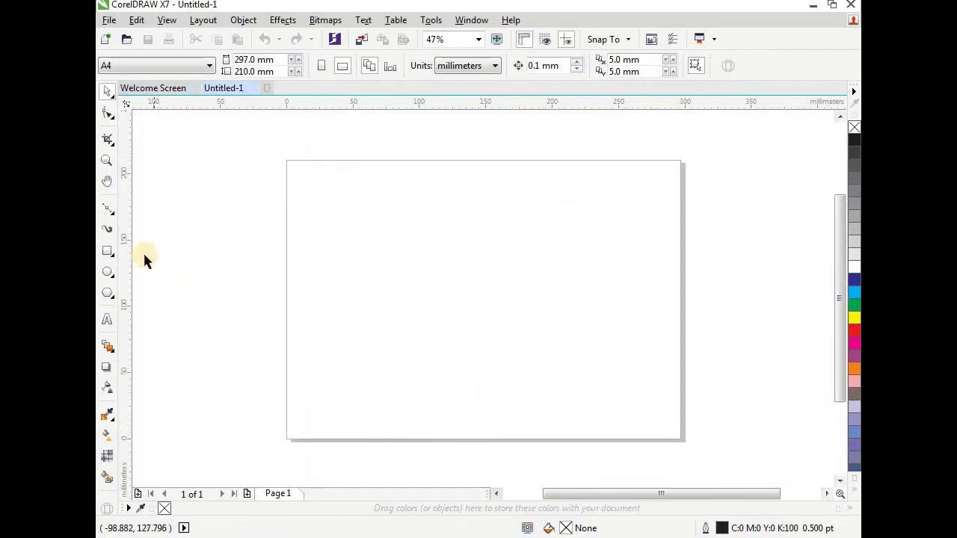
Step: Draw an upright rectangle about 98 mm tall, slightly left of the page center
click(107, 166)
drag(286, 161, 681, 441)
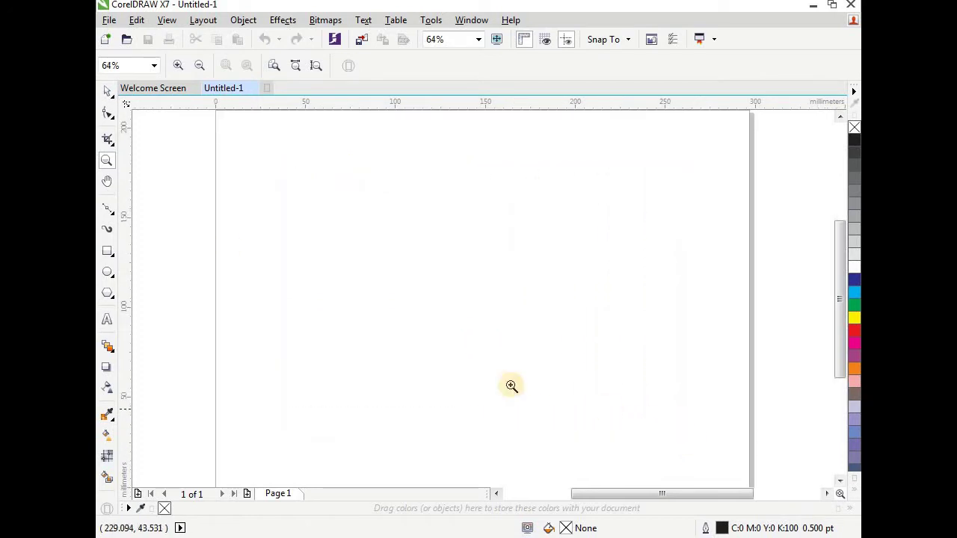
click(106, 90)
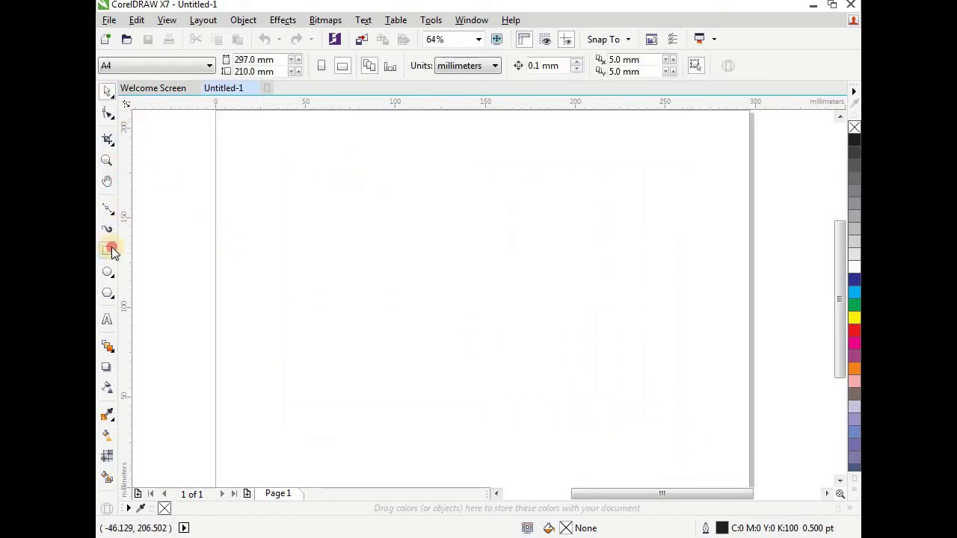
click(109, 250)
mouse_move(374, 231)
mouse_down()
mouse_move(517, 342)
mouse_move(485, 397)
mouse_move(457, 406)
mouse_up()
Step: Set the rectangle's size to 30 mm wide by 60 mm high and center it on the page at X 148.5, Y 105 mm
click(228, 63)
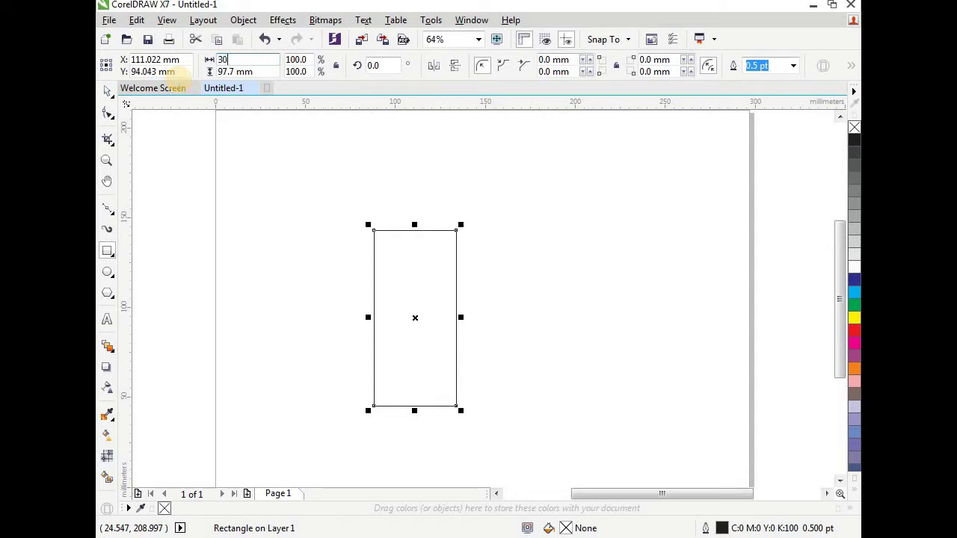
click(221, 71)
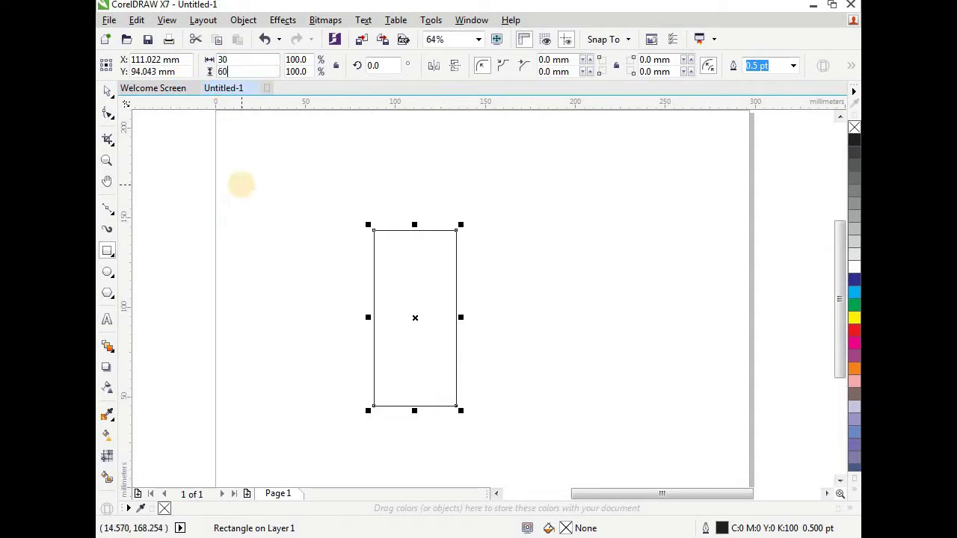
text(60)
key(Return)
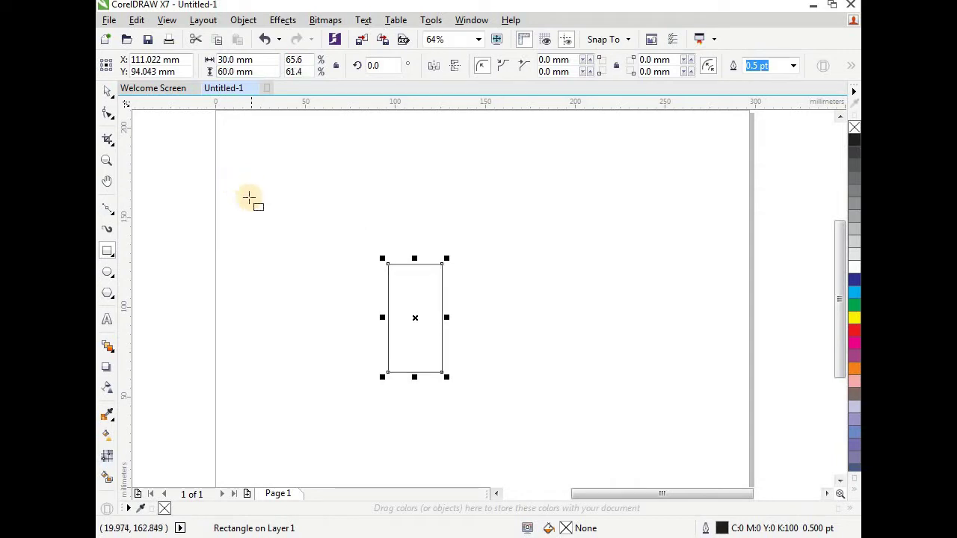
drag(419, 308, 485, 291)
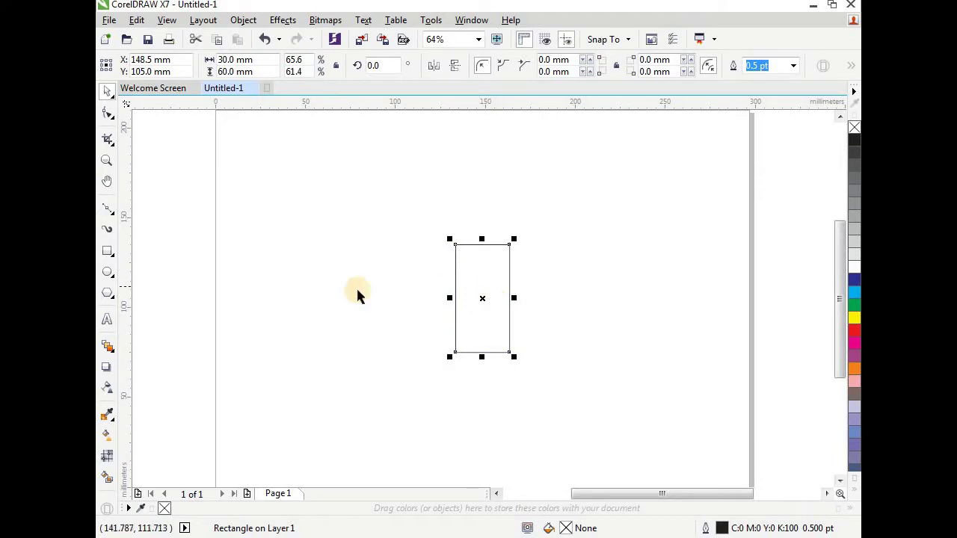
Step: Place a vertical and a horizontal guideline through the center of the rectangle
click(484, 329)
scroll(483, 307, up, 3)
click(489, 295)
scroll(483, 295, up, 4)
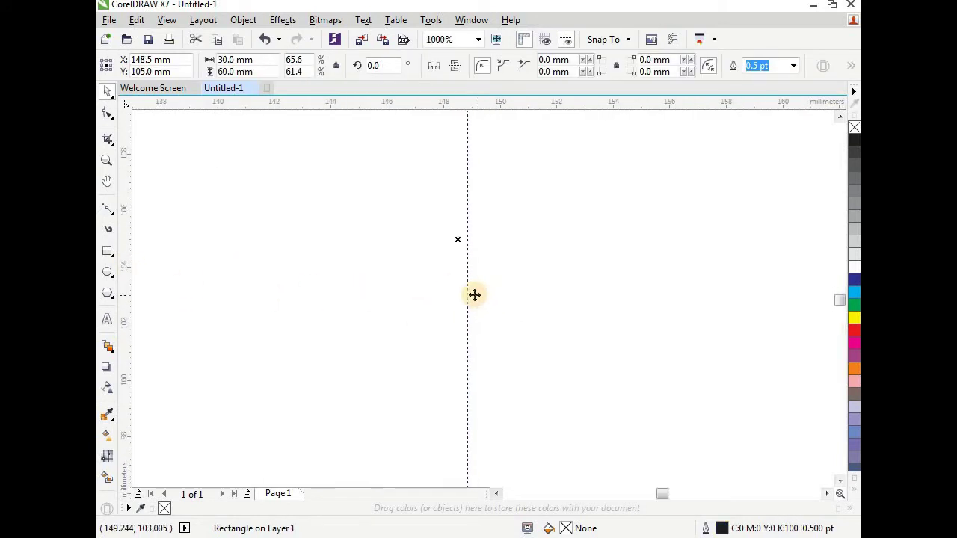
drag(468, 289, 460, 289)
click(461, 294)
scroll(485, 286, down, 5)
scroll(485, 286, up, 3)
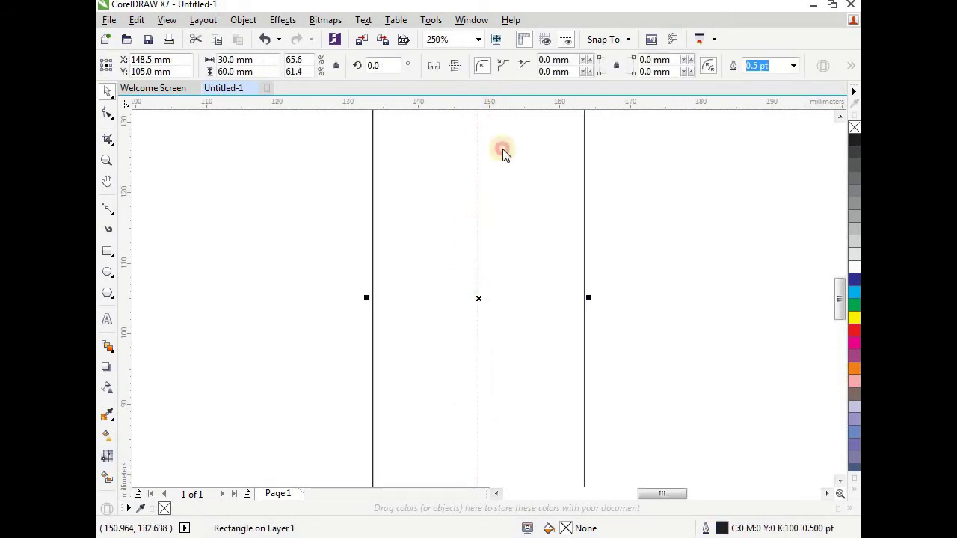
drag(503, 152, 496, 296)
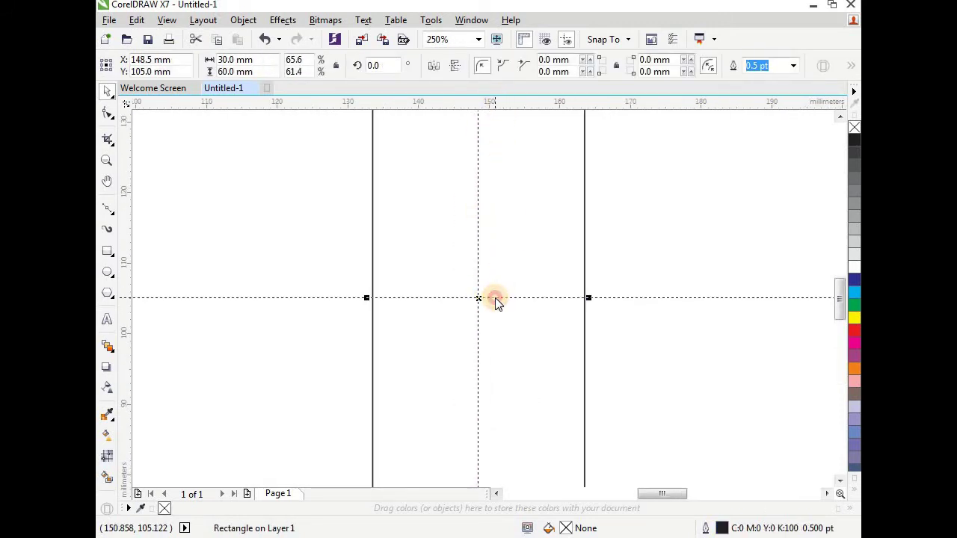
click(496, 299)
Step: Fine-tune both guidelines so they cross at the rectangle's center marker, about X 148.5 mm and Y 105 mm
scroll(485, 296, up, 3)
click(457, 284)
scroll(449, 302, up, 2)
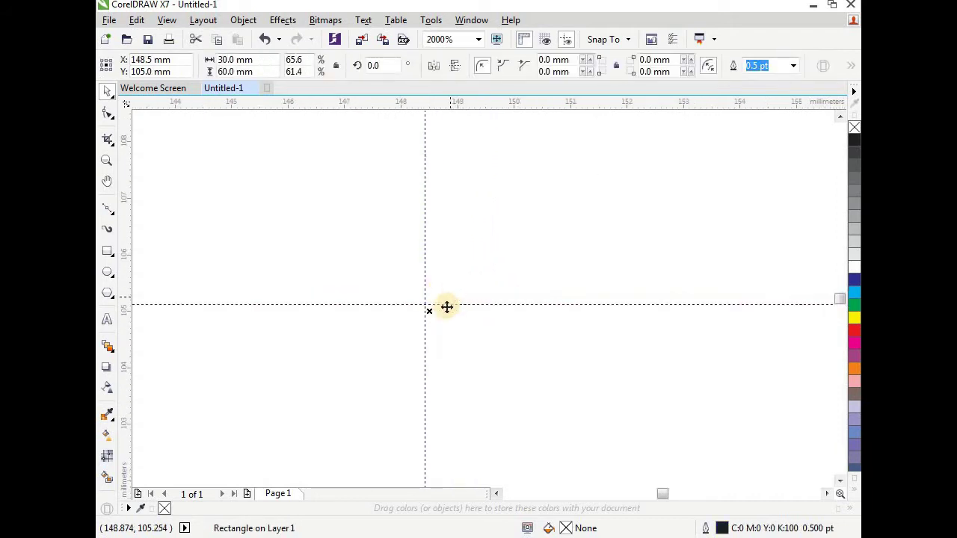
scroll(446, 308, up, 2)
drag(431, 265, 421, 297)
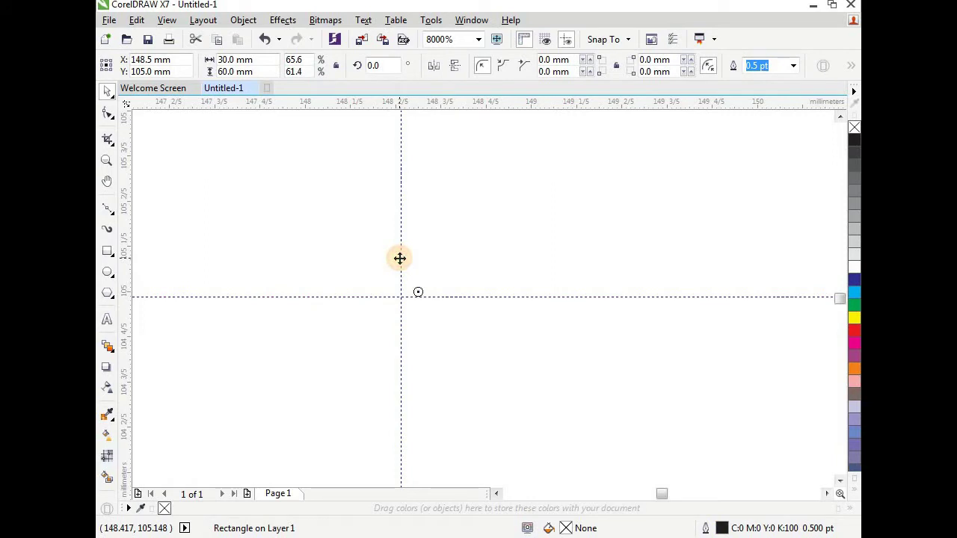
drag(400, 257, 415, 264)
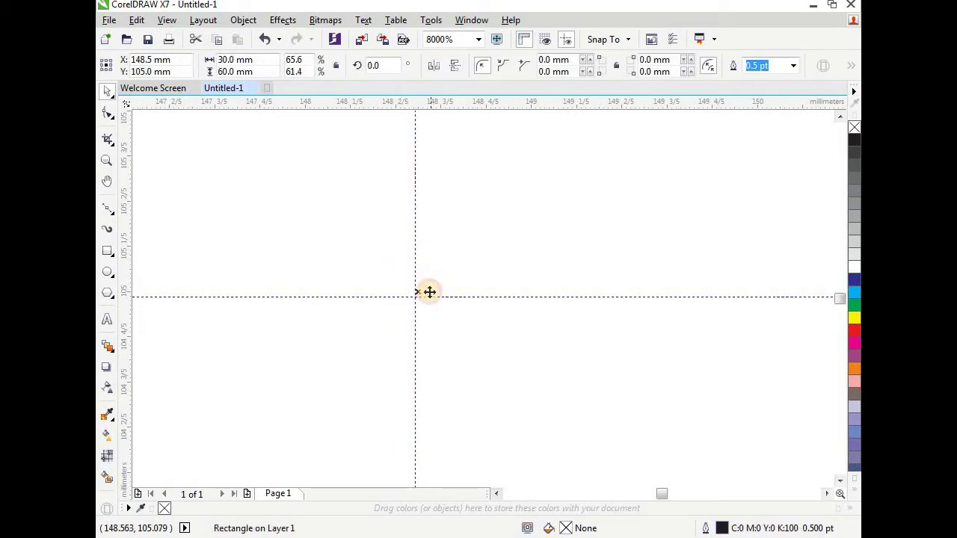
drag(430, 298, 421, 259)
scroll(453, 259, down, 6)
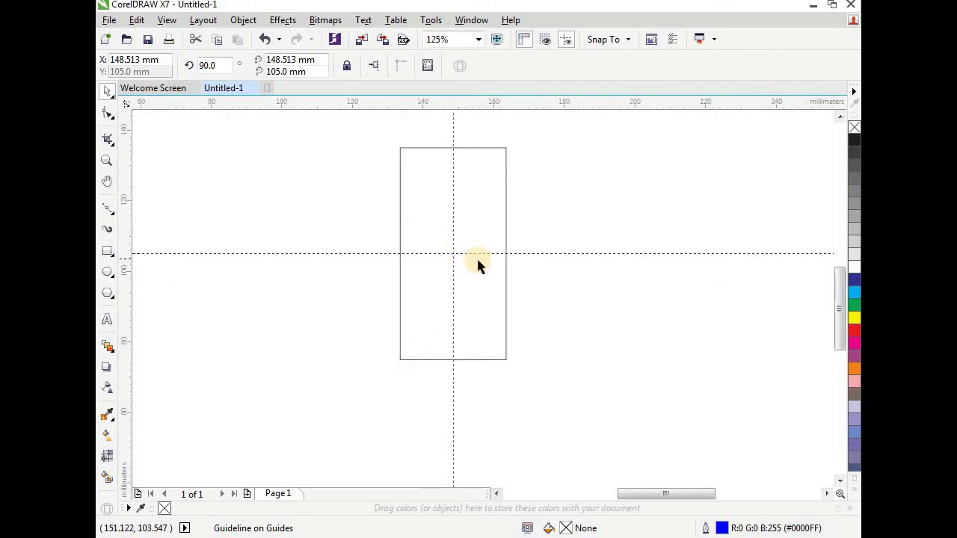
click(561, 276)
Step: Convert the 30 × 60 mm rectangle to curves
scroll(493, 217, up, 2)
scroll(508, 218, down, 3)
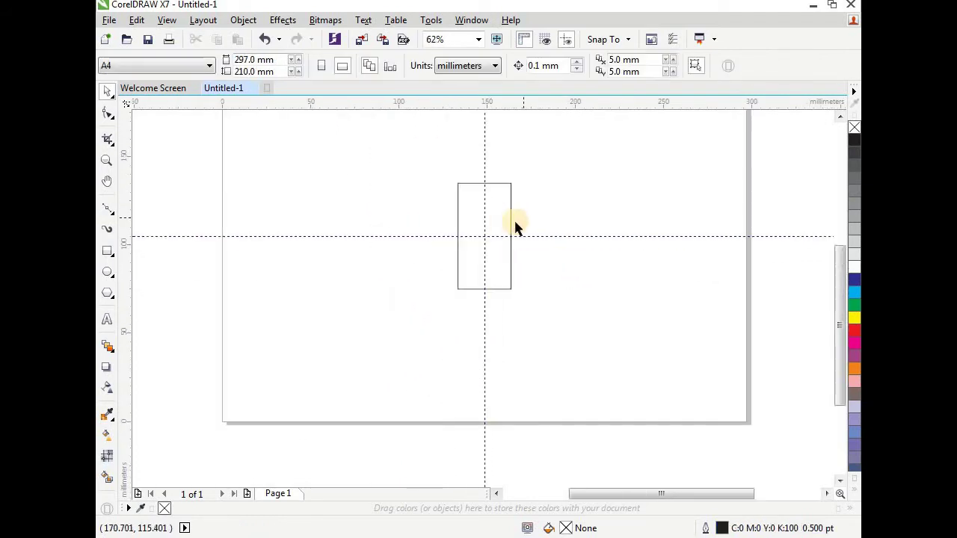
scroll(489, 224, up, 2)
click(488, 219)
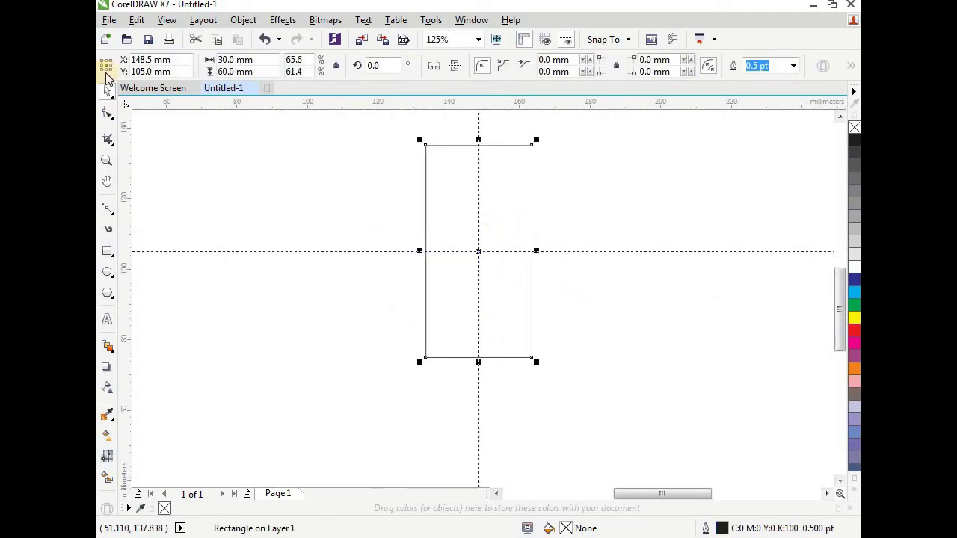
click(244, 21)
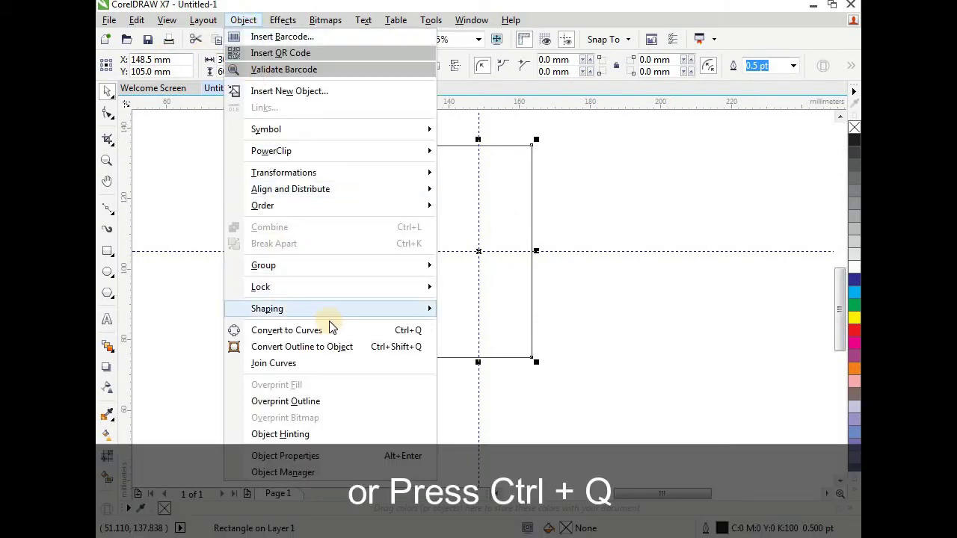
click(352, 330)
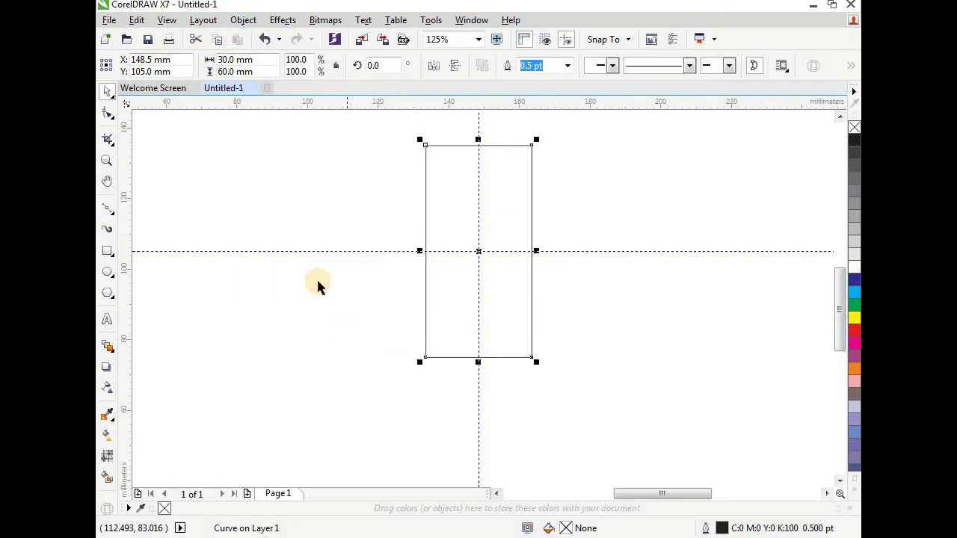
Step: Add a node at the middle of the shape's right edge, where it meets the horizontal guideline
click(107, 112)
scroll(530, 261, up, 10)
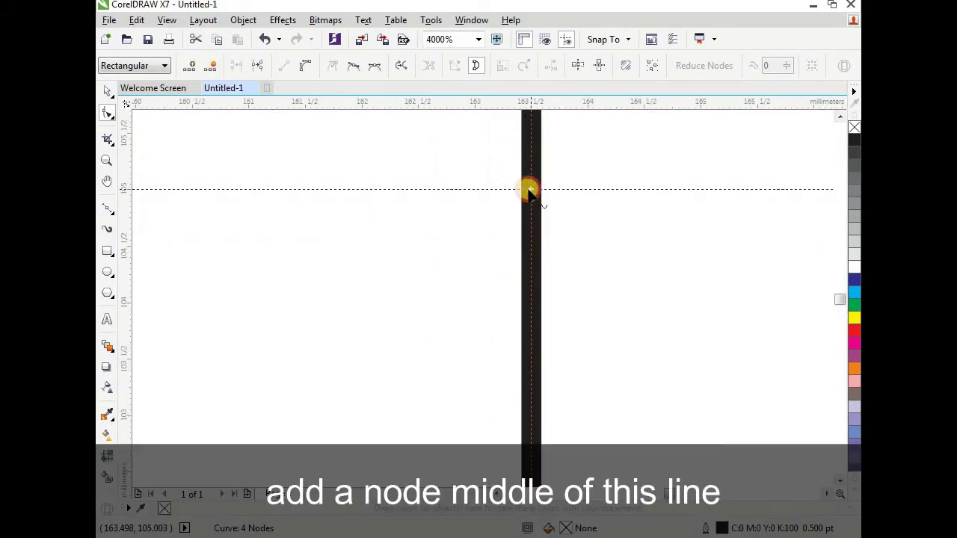
click(529, 189)
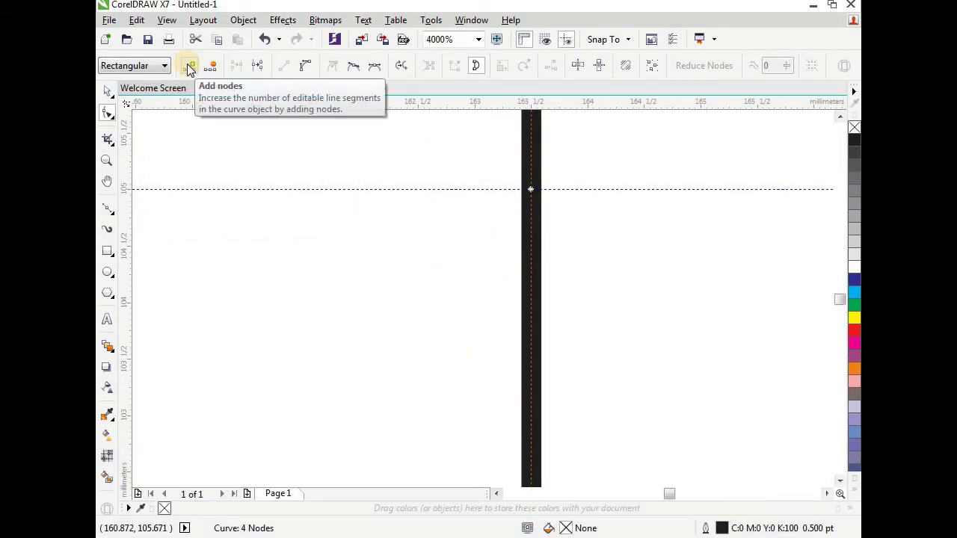
click(190, 68)
Step: Delete the shape's upper-right and lower-right corner nodes to form a triangle pointing right, then deselect it
scroll(532, 250, down, 10)
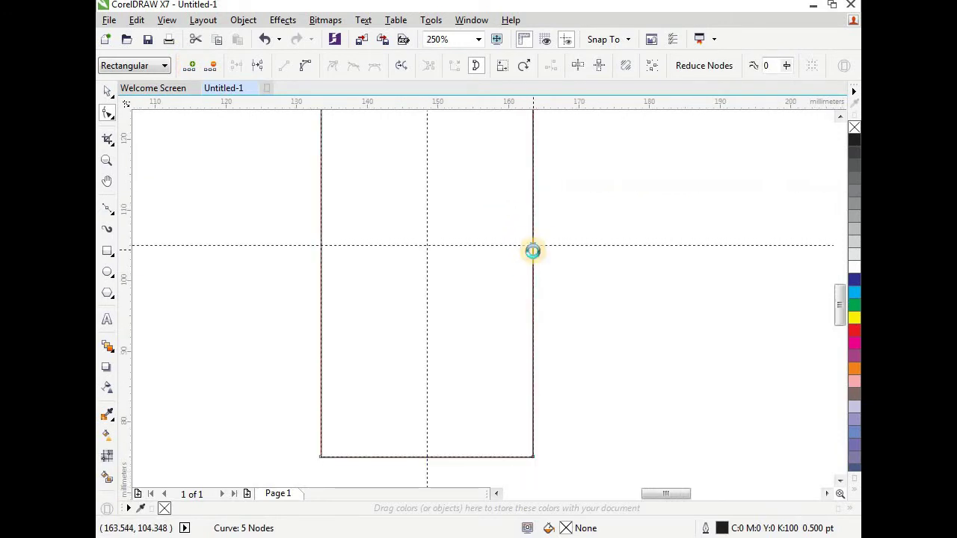
drag(555, 122, 526, 160)
right_click(534, 142)
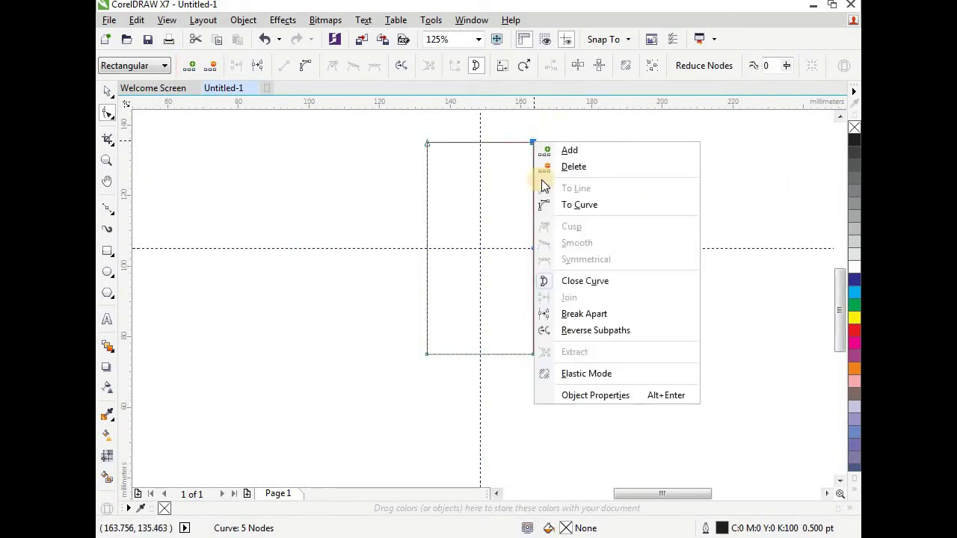
click(577, 171)
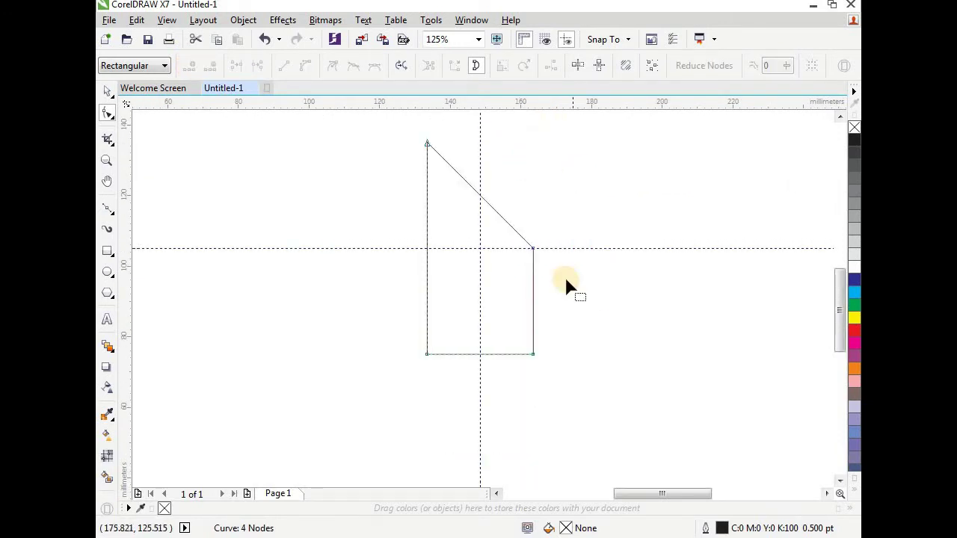
click(533, 355)
right_click(534, 356)
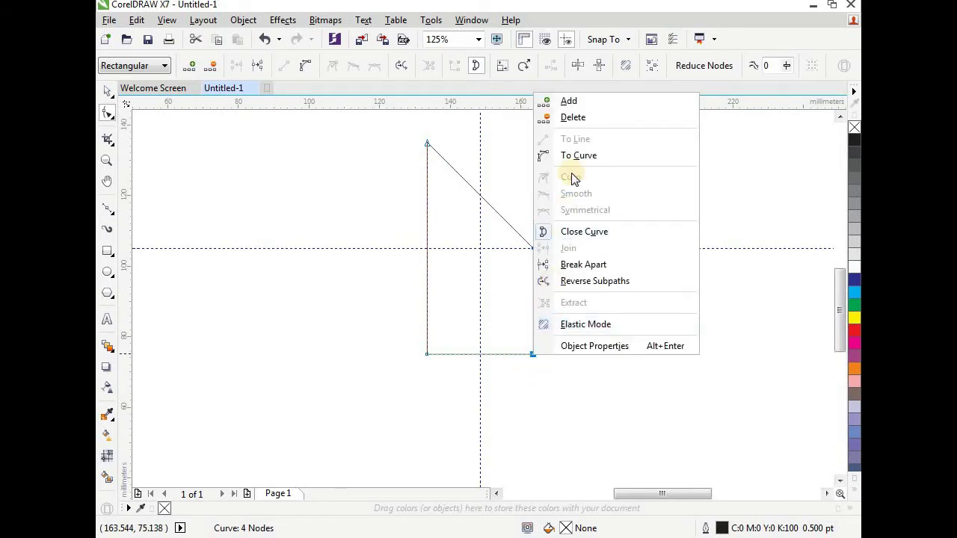
click(573, 120)
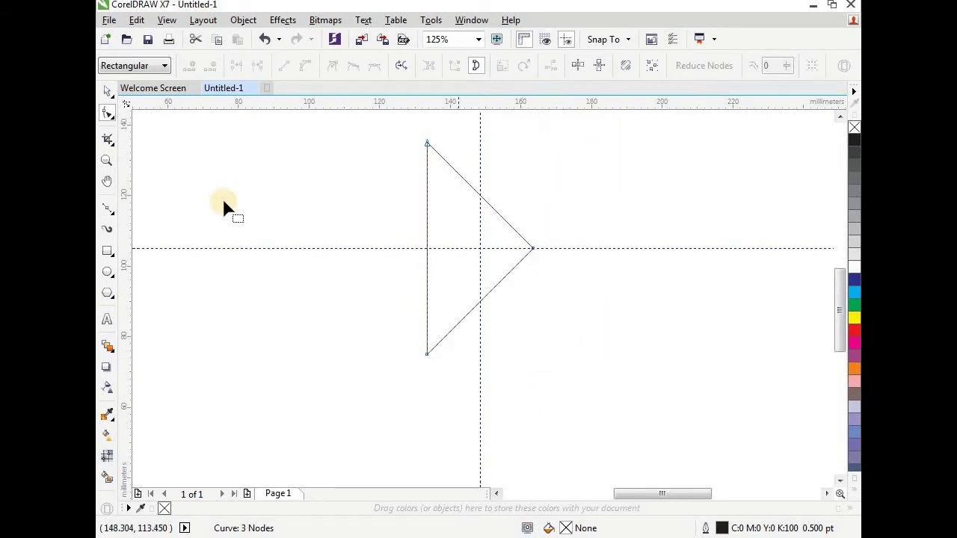
click(111, 97)
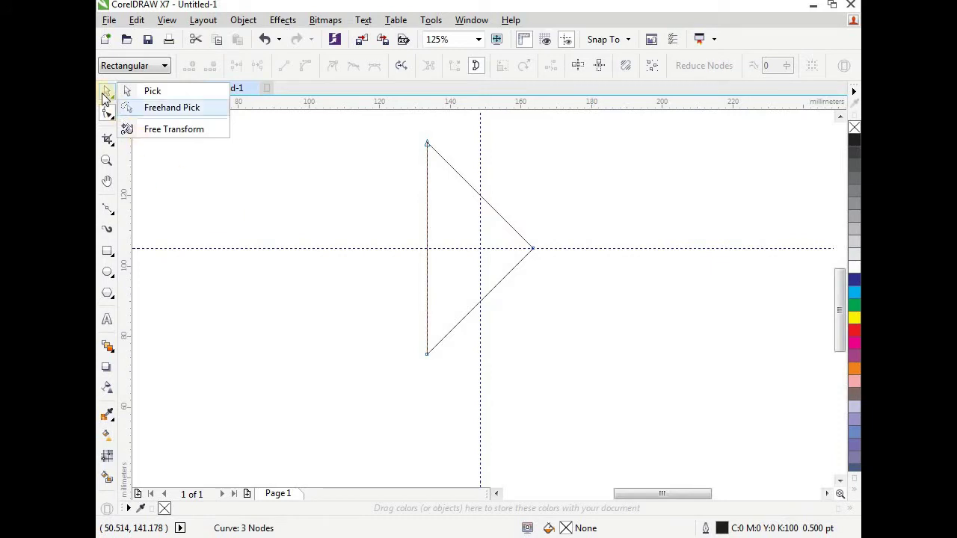
click(150, 90)
click(183, 194)
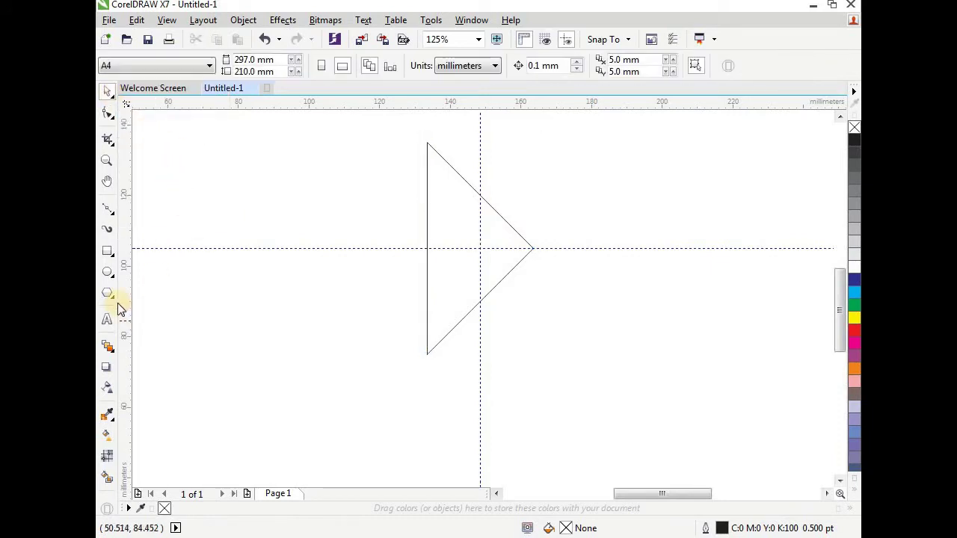
Step: Draw a square about 30 × 30 mm from the midpoint of the triangle's left edge down to the right, level with the bottom corner
click(107, 251)
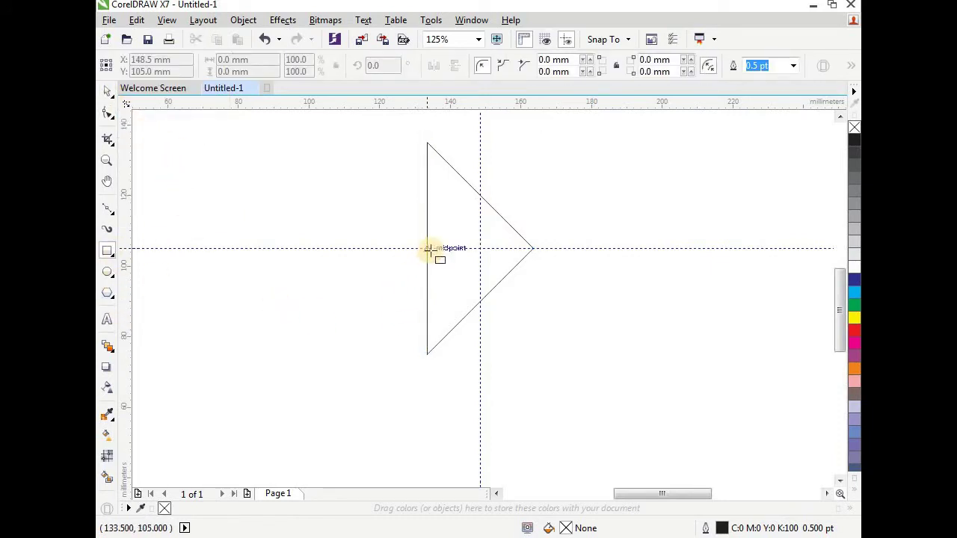
mouse_move(429, 249)
mouse_down()
mouse_move(532, 366)
mouse_move(534, 355)
mouse_up()
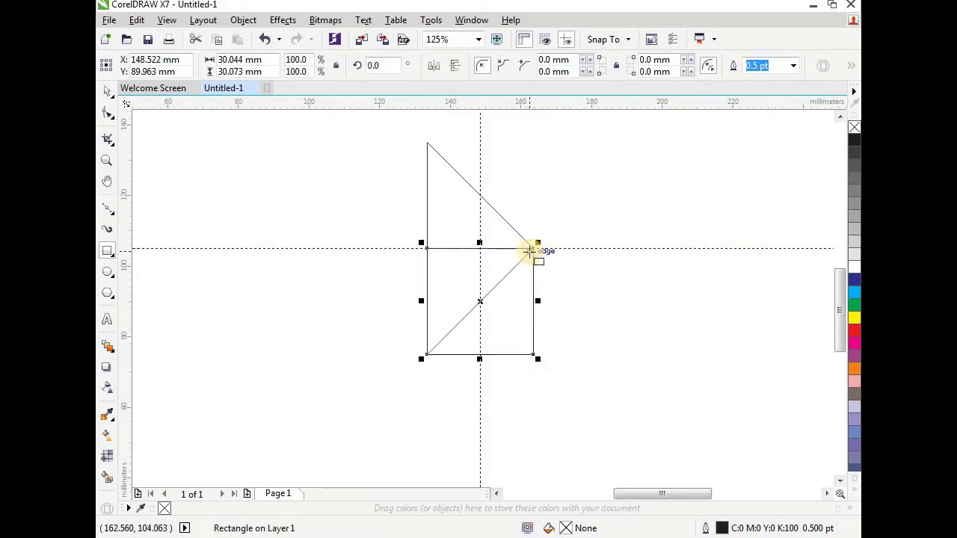
Step: Examine how the square's corners line up with the triangle's corners and the horizontal guideline
scroll(528, 251, up, 3)
scroll(566, 229, down, 3)
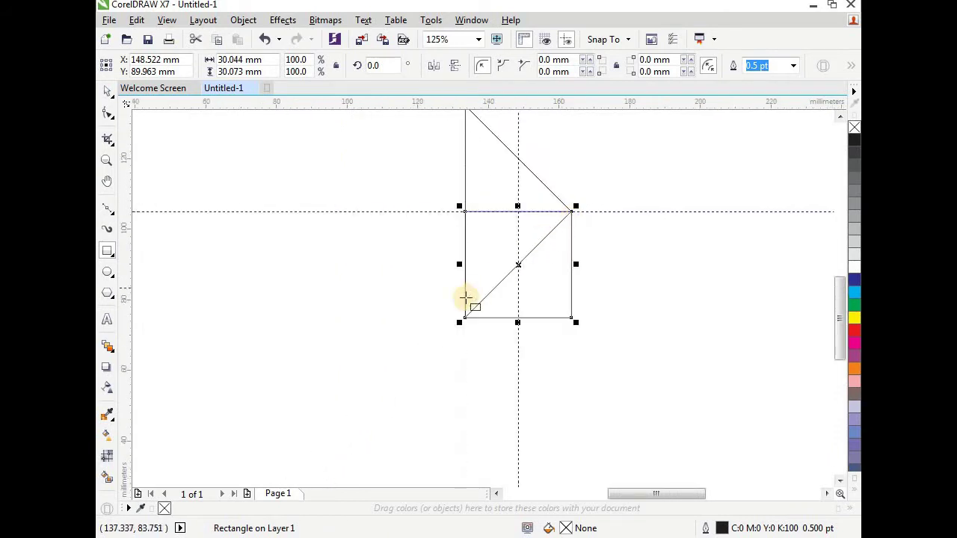
scroll(465, 297, up, 5)
scroll(385, 325, down, 5)
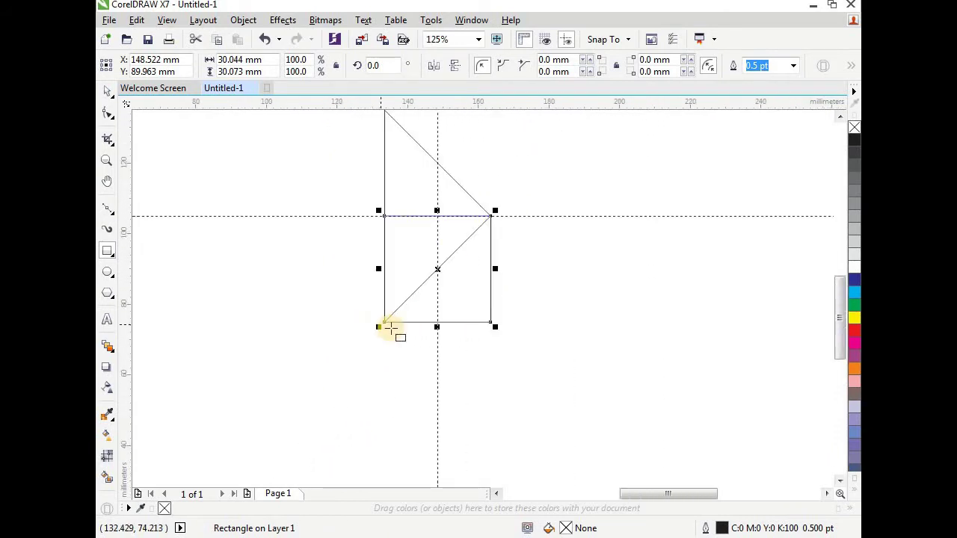
scroll(424, 309, down, 2)
scroll(434, 310, up, 2)
scroll(384, 247, up, 2)
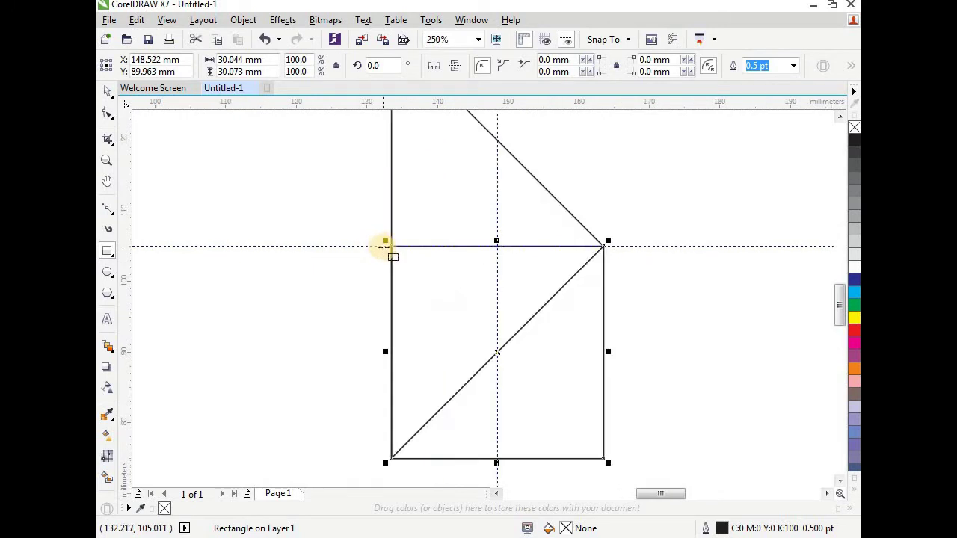
scroll(383, 247, down, 2)
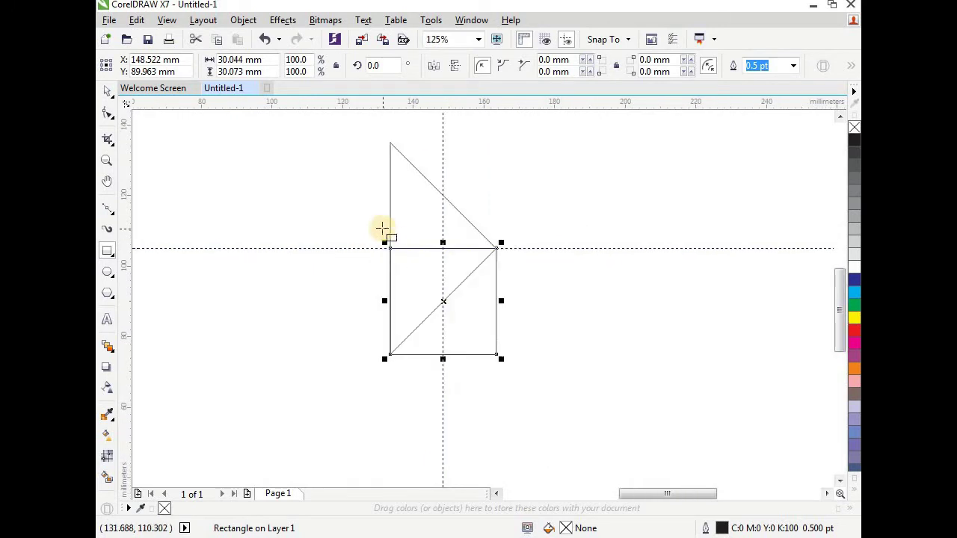
click(355, 169)
drag(356, 203, 412, 214)
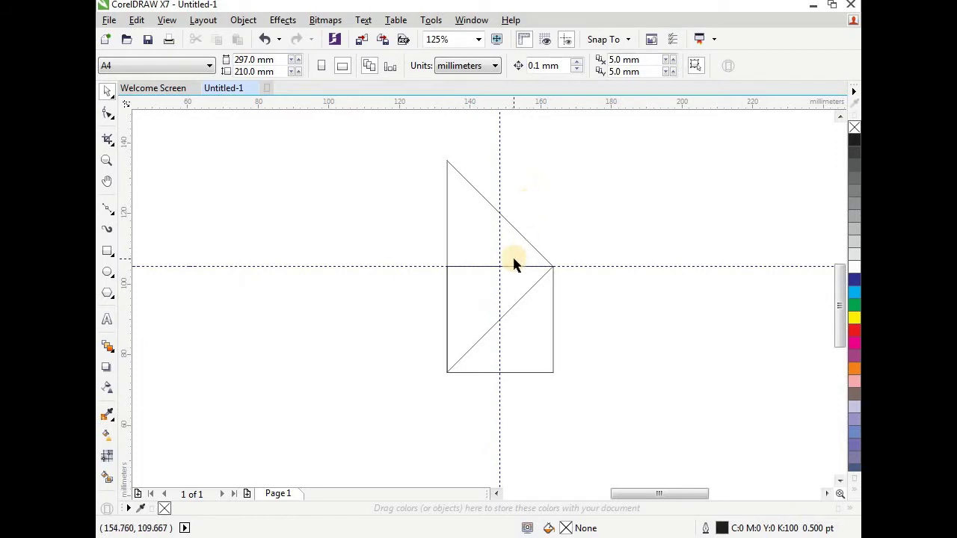
Step: Fill the triangle's upper half and the lower half's overlap with the square in orange (#FF6600) using Smart Fill
click(105, 477)
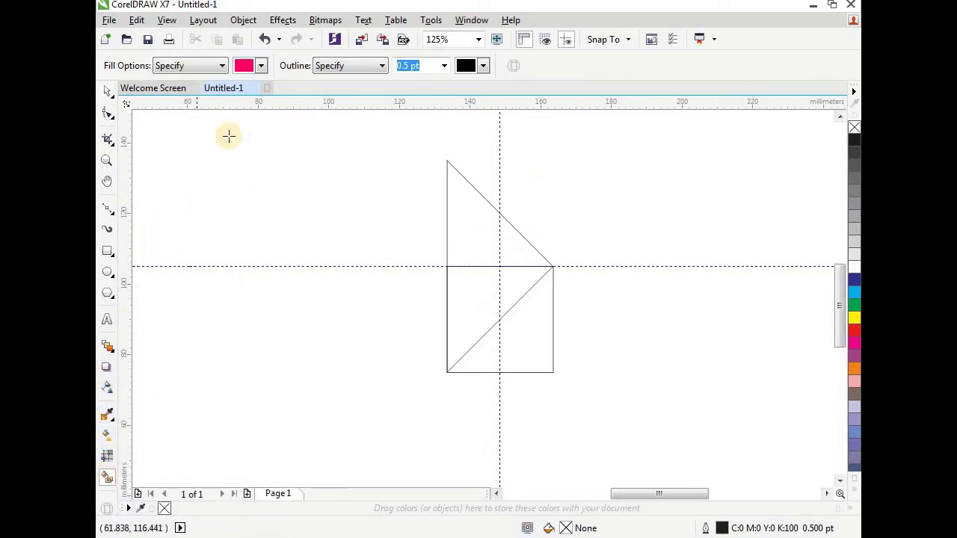
click(260, 66)
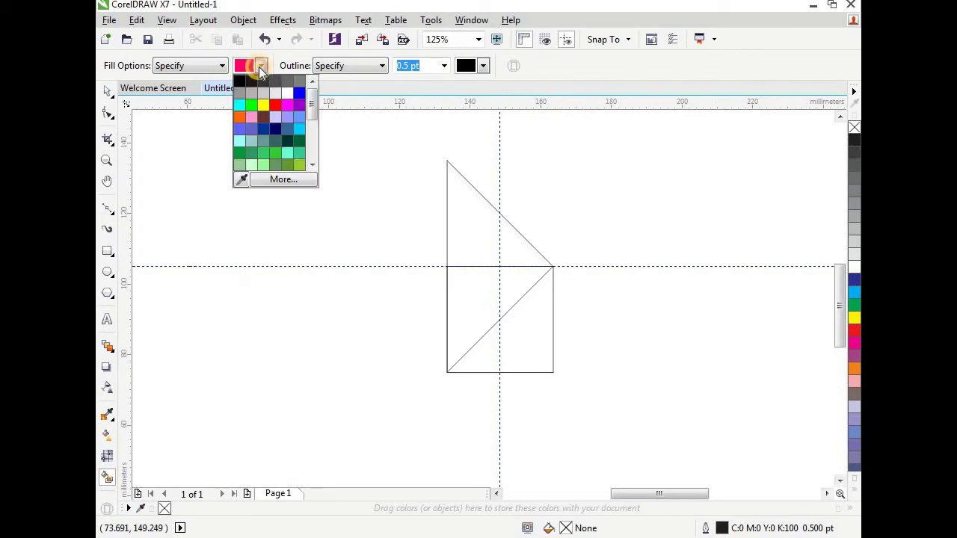
click(240, 118)
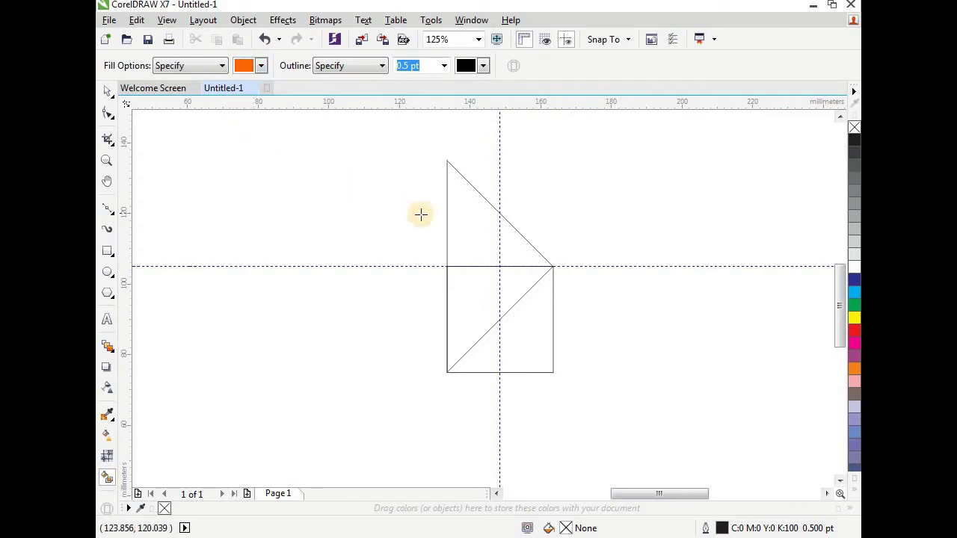
click(470, 224)
click(469, 317)
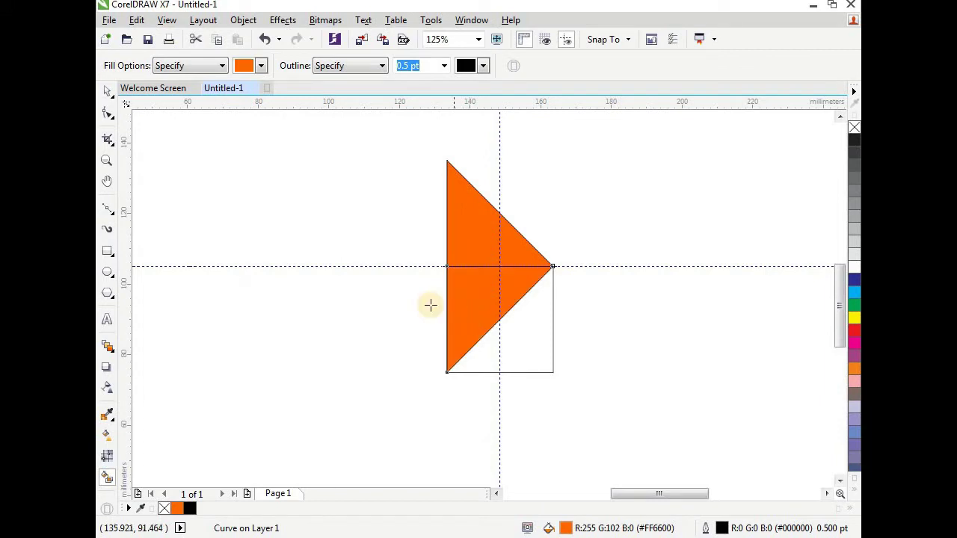
Step: Fill the part of the square outside the triangle with pink (#FF0066) using Smart Fill
click(262, 66)
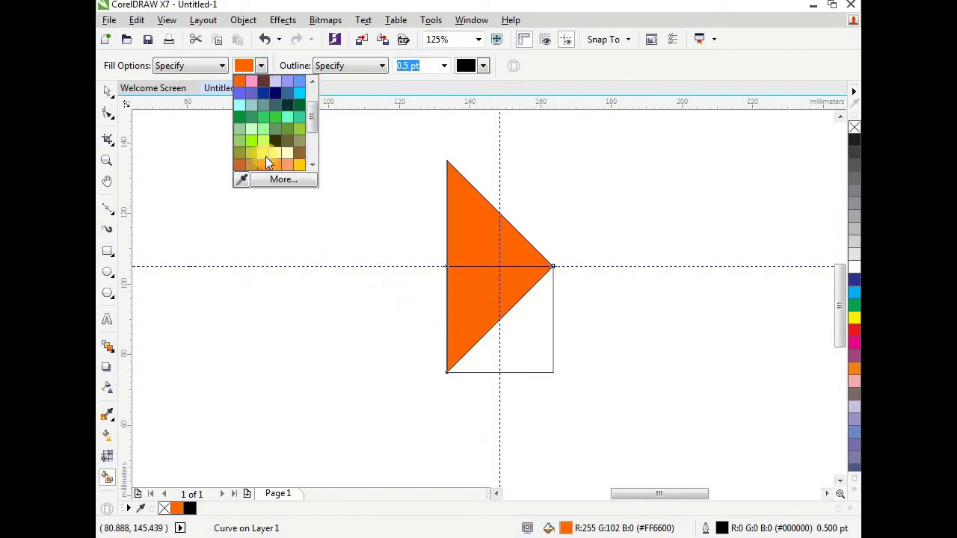
drag(314, 121, 314, 139)
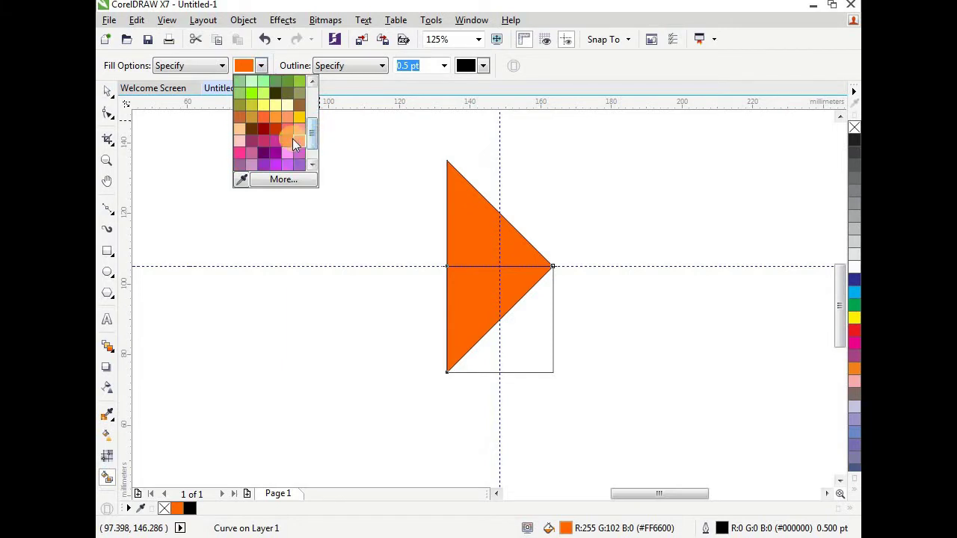
click(293, 139)
click(519, 332)
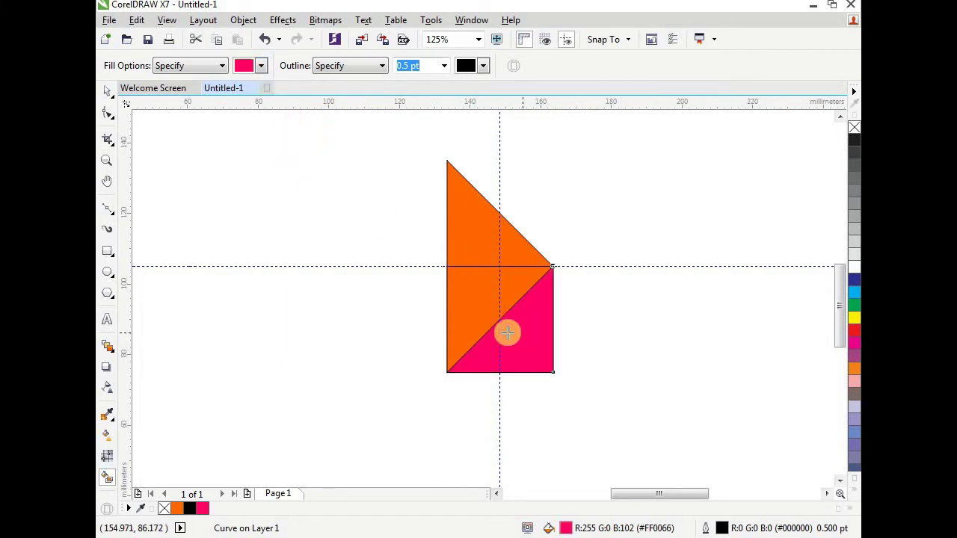
Step: Select all the shapes and set their outline width to None
click(109, 89)
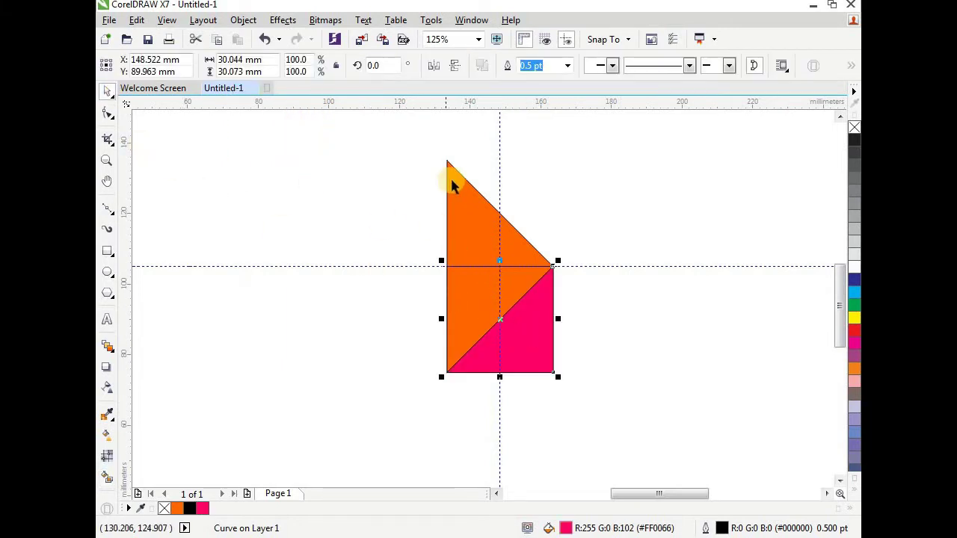
drag(403, 152, 606, 418)
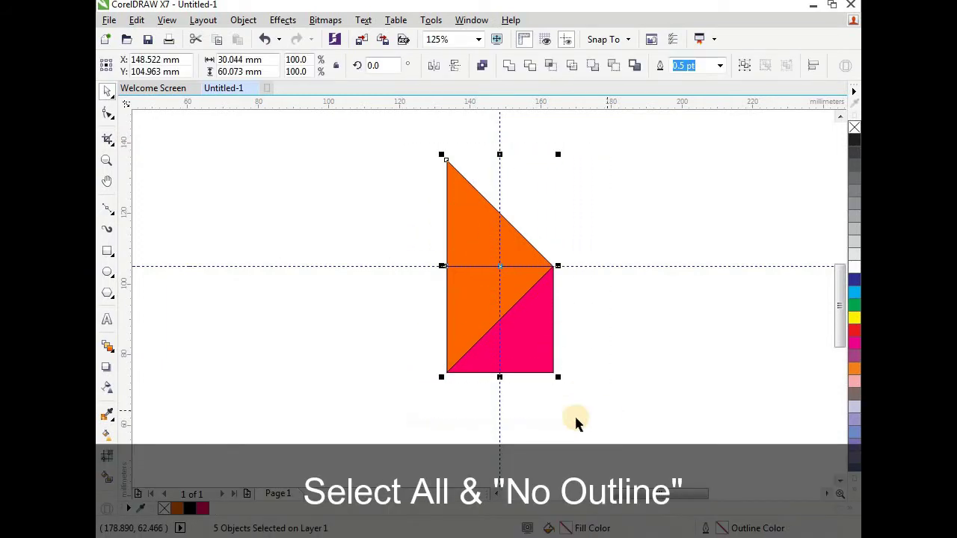
double_click(723, 529)
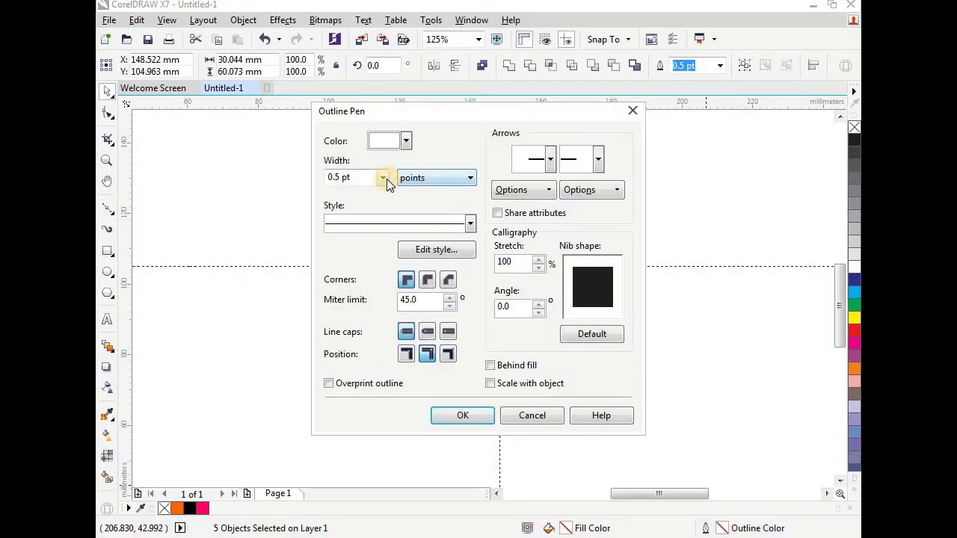
click(384, 179)
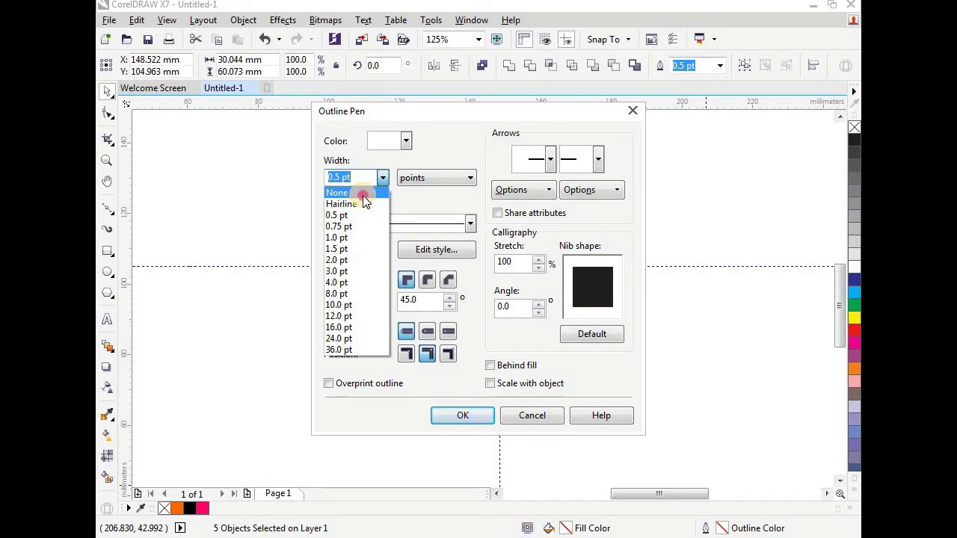
click(363, 194)
click(456, 417)
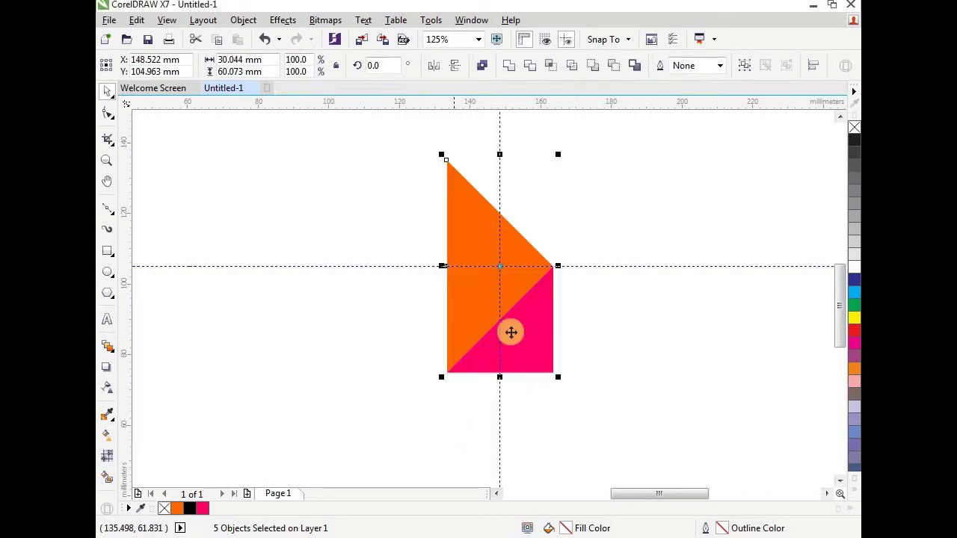
Step: Weld the upper and lower orange triangles into one shape, then deselect it
click(592, 251)
click(474, 230)
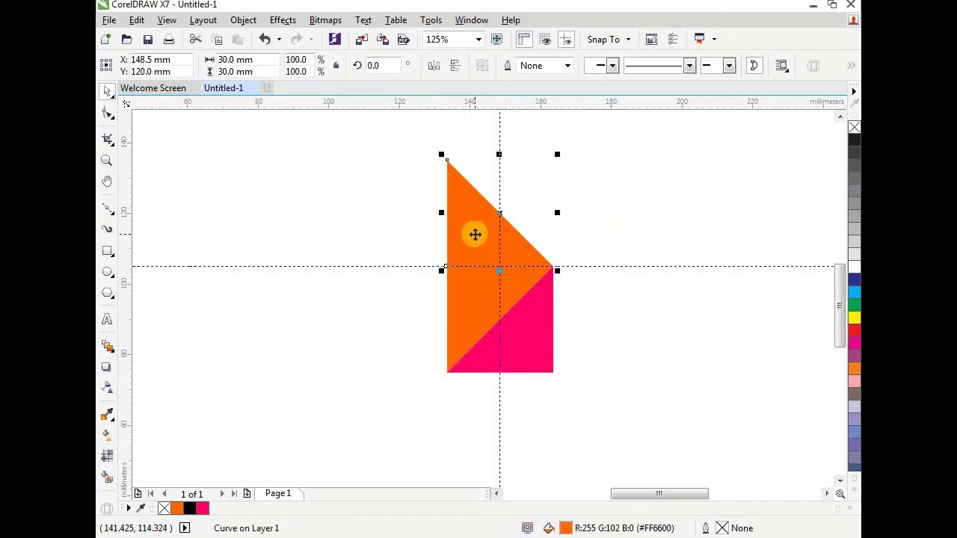
shift+click(489, 299)
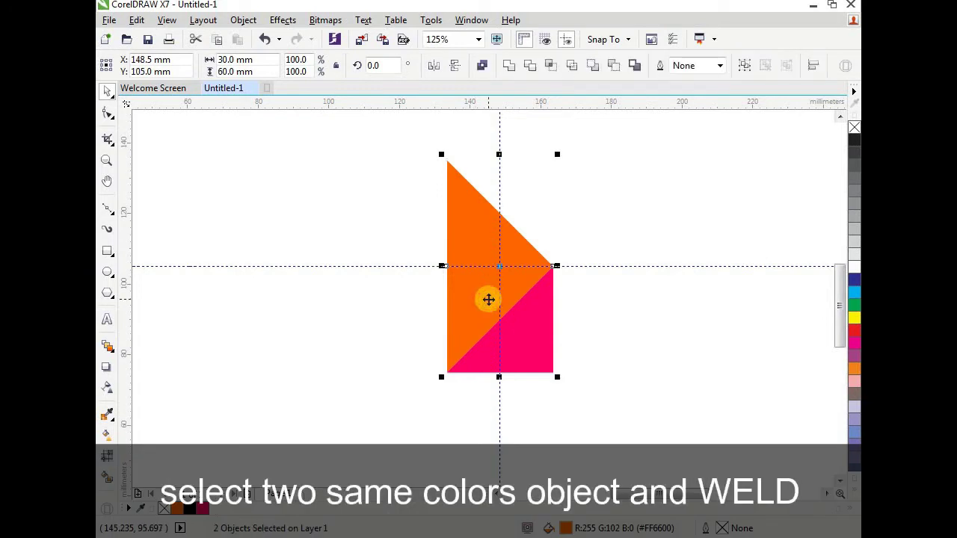
click(509, 67)
click(596, 205)
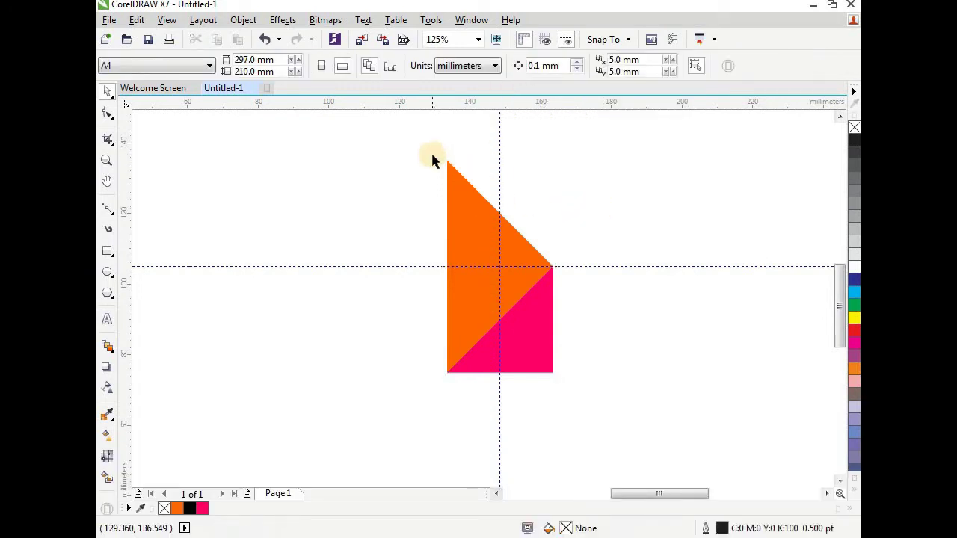
Step: Select all the orange and pink shapes and group them
drag(408, 142, 553, 333)
drag(591, 401, 591, 402)
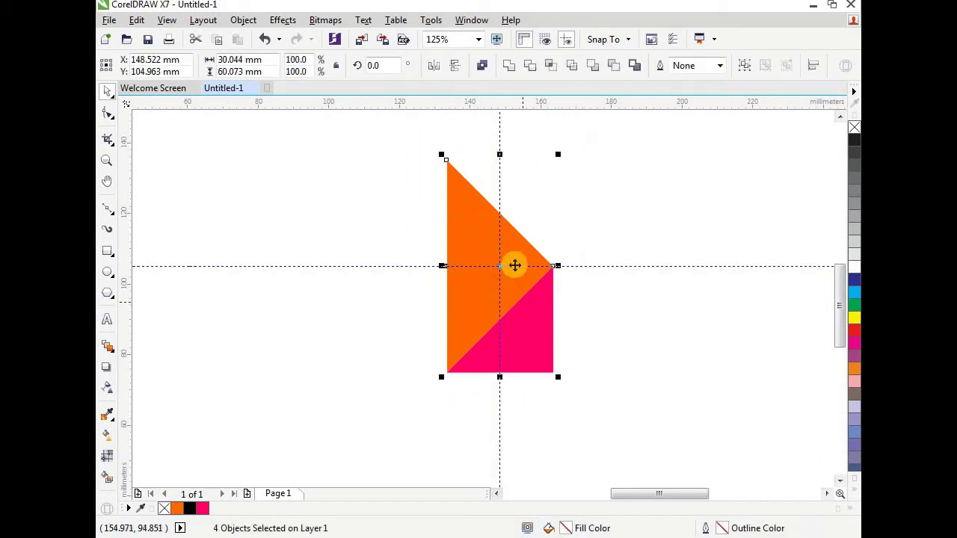
right_click(486, 239)
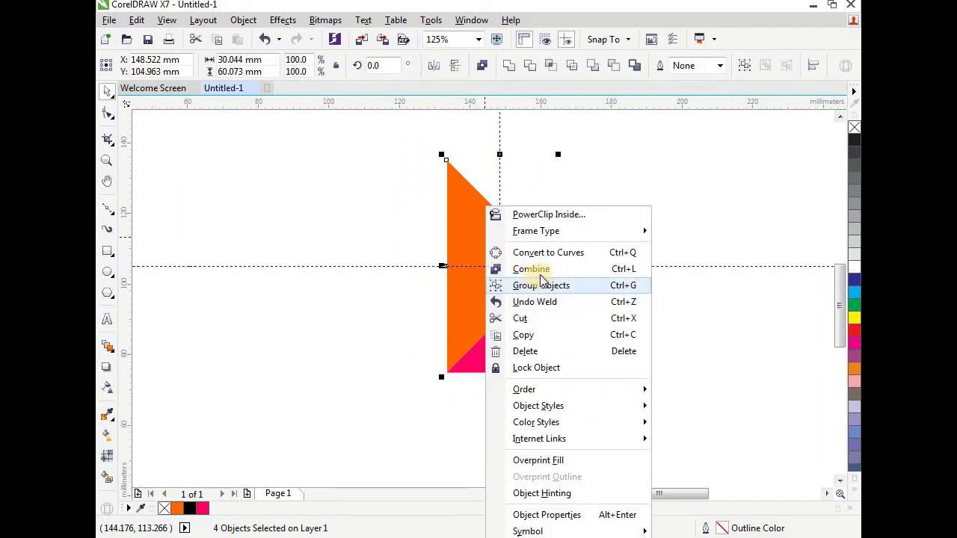
click(591, 290)
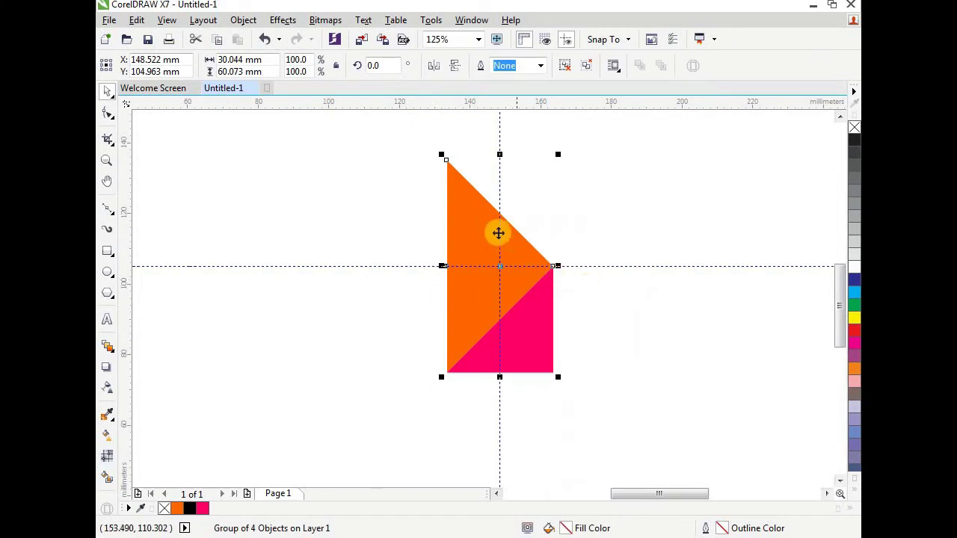
Step: Move the group so that its lower-left corner sits on the intersection of the two guidelines
click(498, 231)
click(508, 267)
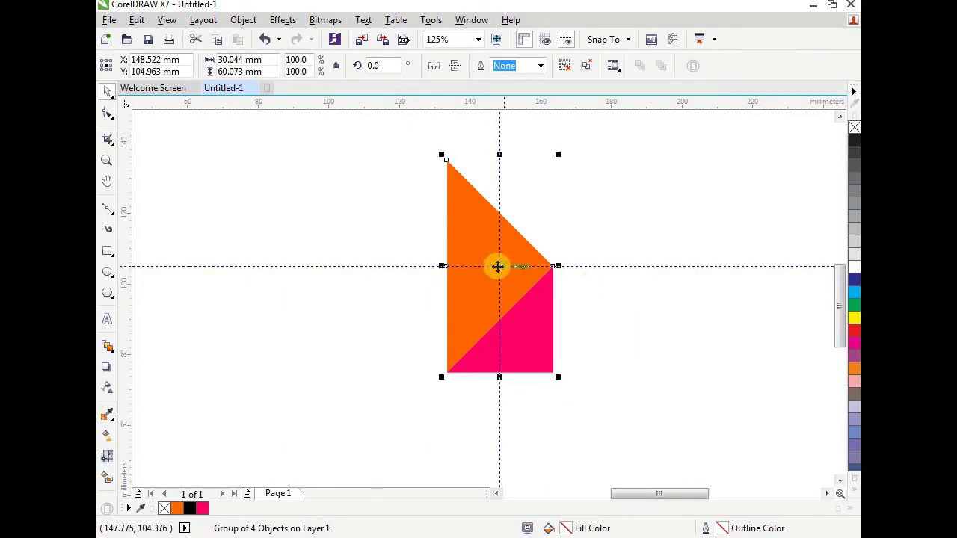
mouse_move(497, 267)
mouse_down()
mouse_move(549, 204)
mouse_move(536, 207)
mouse_move(531, 261)
mouse_move(488, 261)
mouse_up()
scroll(538, 241, up, 2)
scroll(528, 261, up, 2)
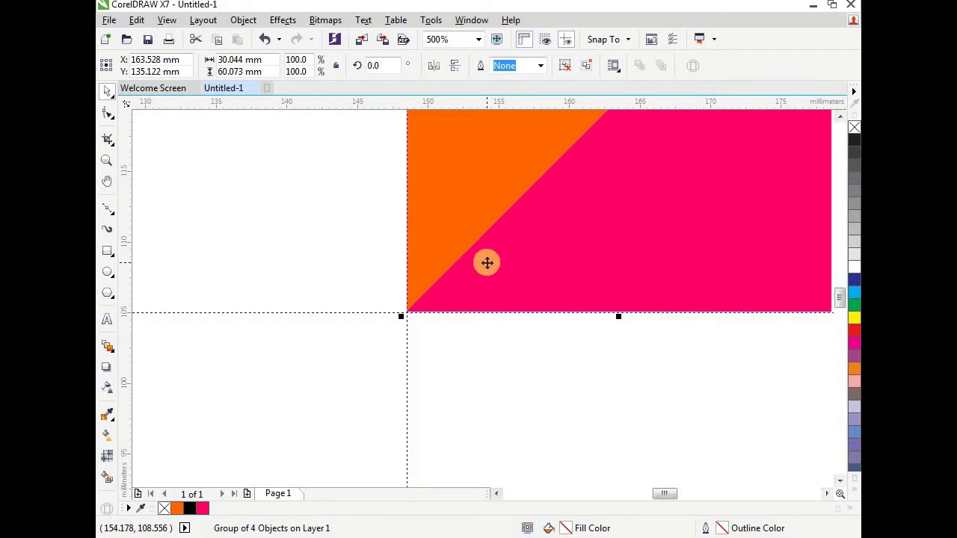
scroll(487, 262, down, 3)
scroll(566, 193, up, 1)
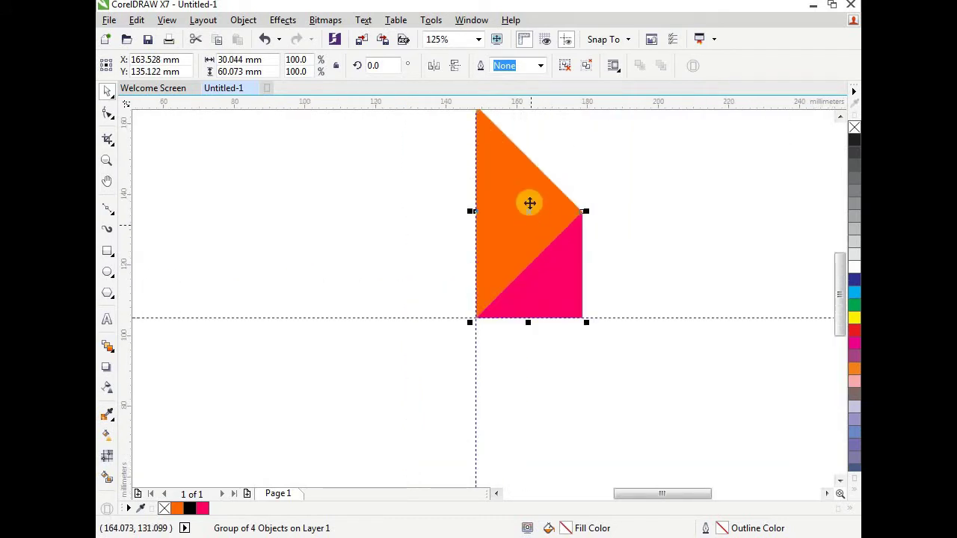
scroll(529, 204, down, 1)
scroll(529, 182, up, 1)
Step: Rotate the group by 90° with 3 copies around its lower-left corner at the guideline intersection, then close the Transformations docker
click(533, 250)
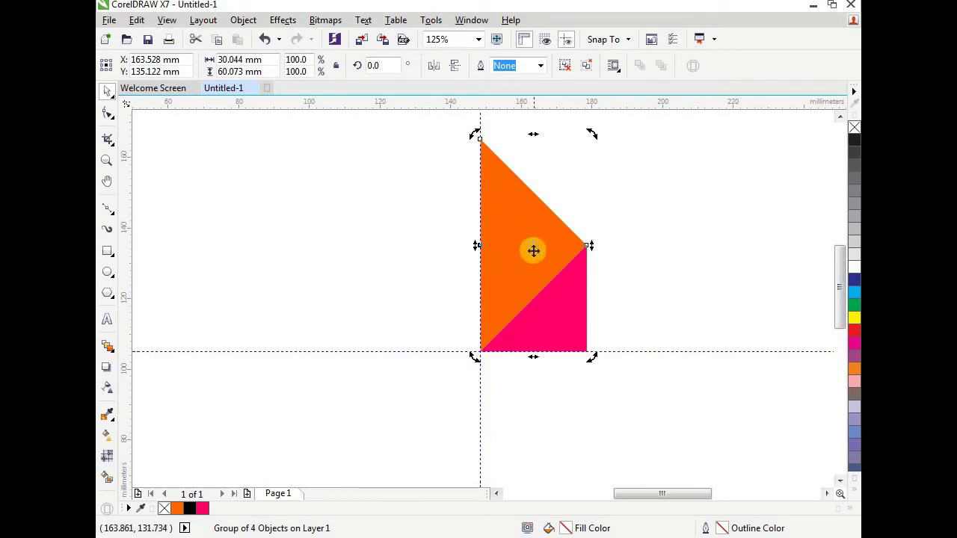
drag(532, 246, 479, 347)
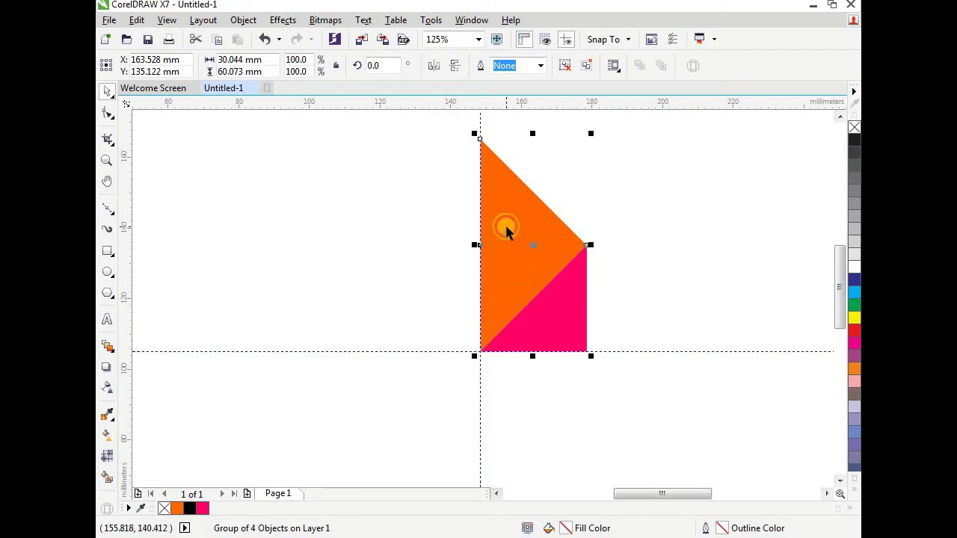
click(471, 20)
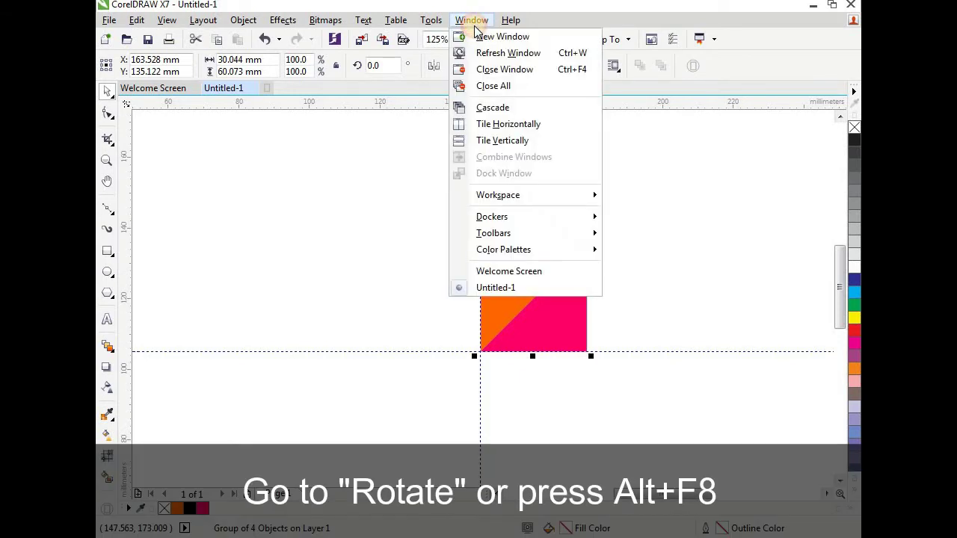
mouse_move(514, 226)
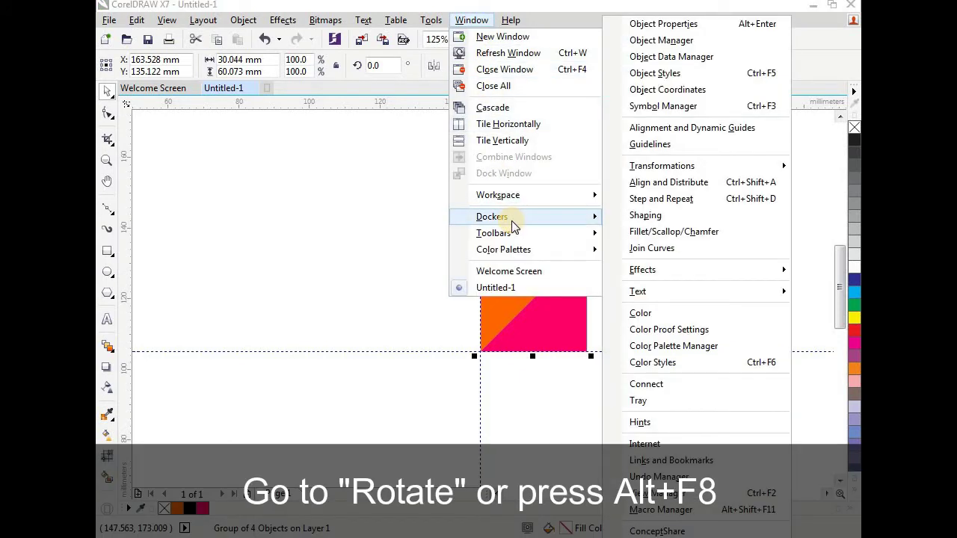
mouse_move(722, 168)
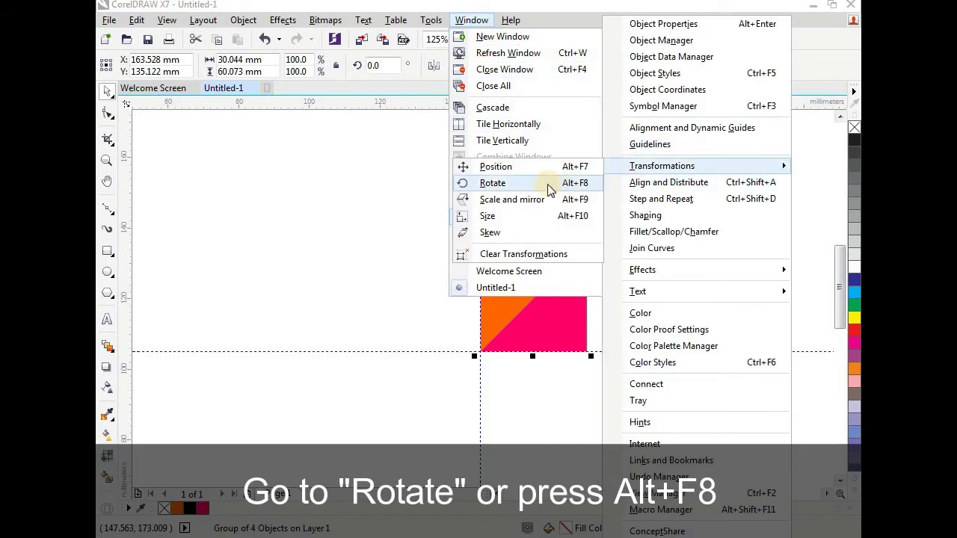
click(493, 183)
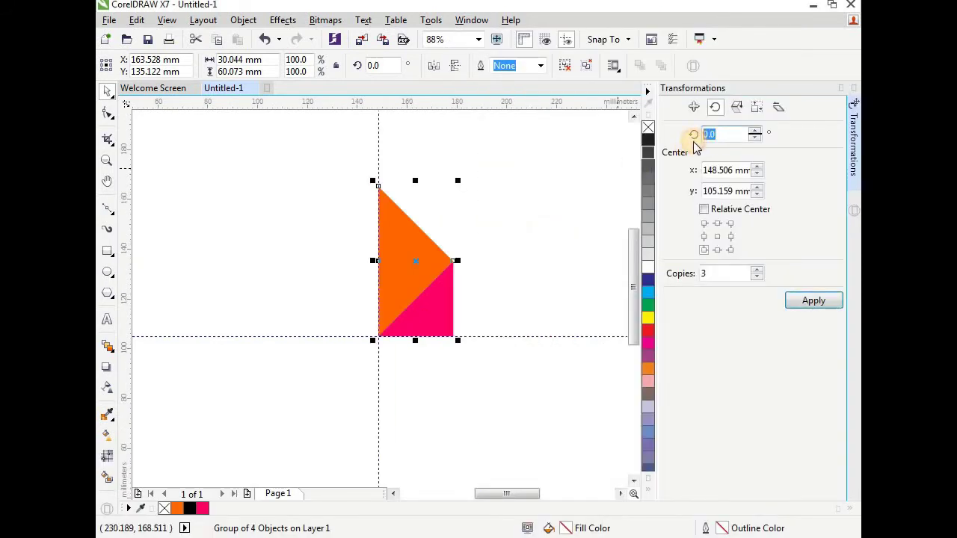
text(90)
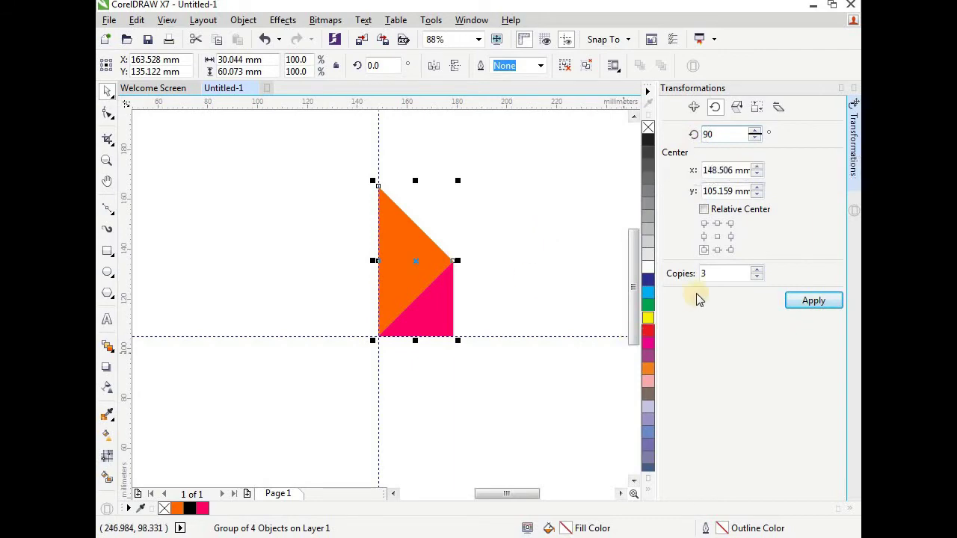
click(716, 274)
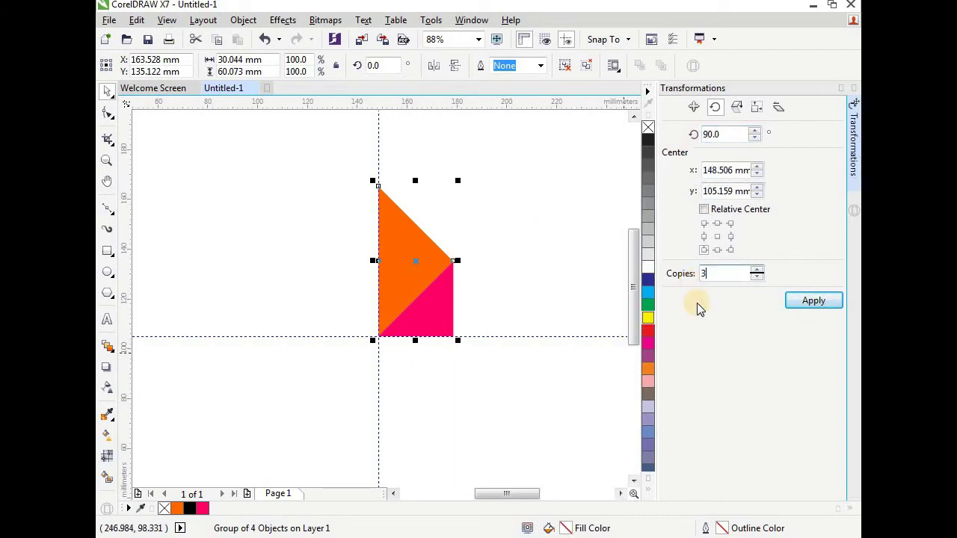
text(3)
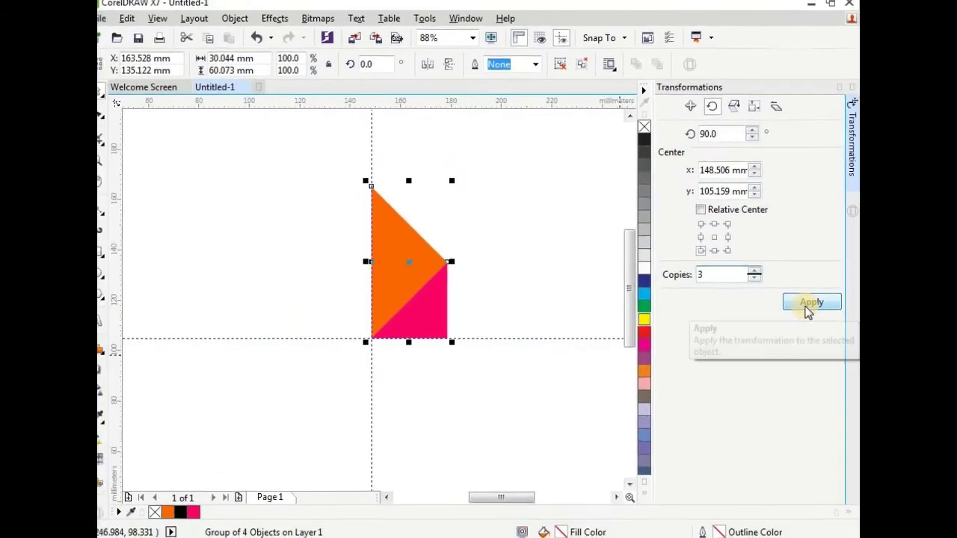
click(810, 304)
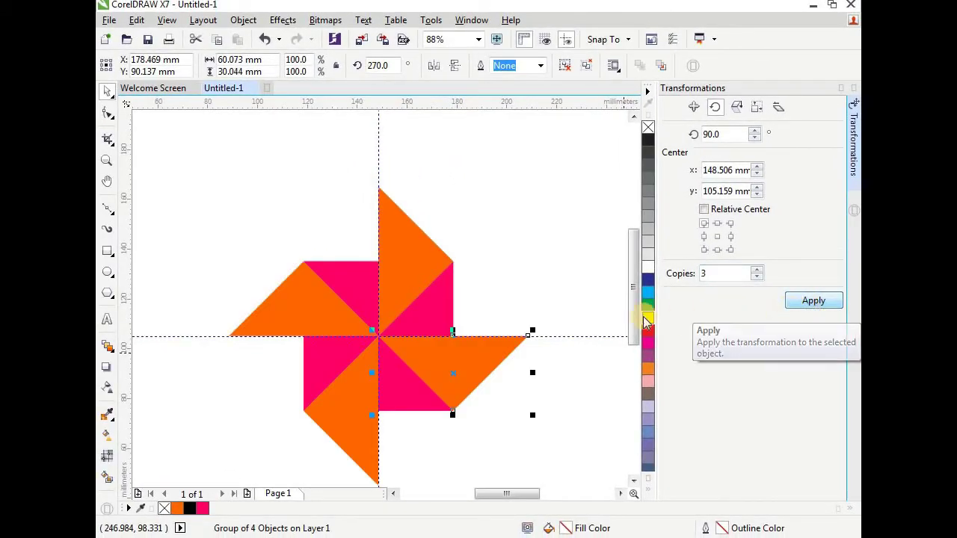
click(543, 312)
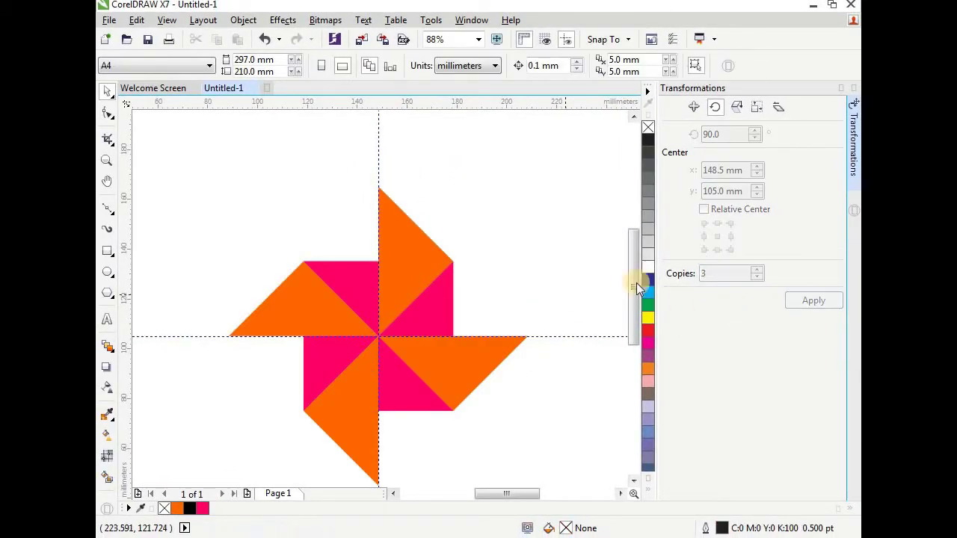
click(856, 187)
scroll(624, 252, up, 2)
scroll(551, 261, down, 4)
drag(477, 267, 380, 158)
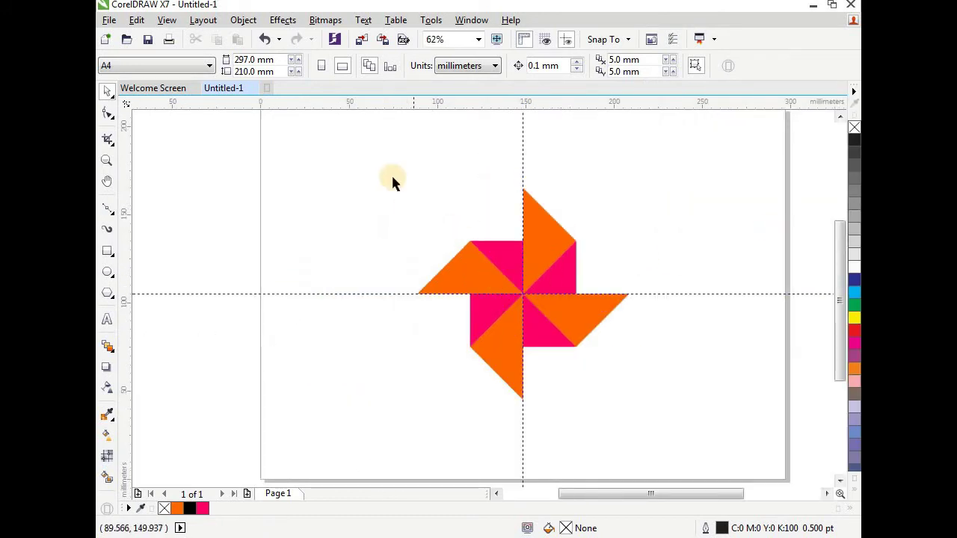
drag(545, 323, 650, 407)
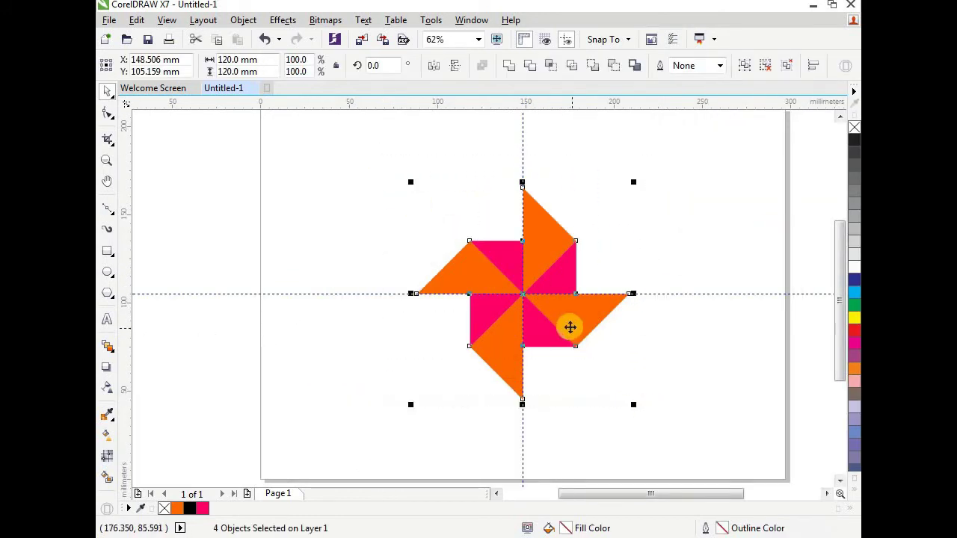
right_click(571, 326)
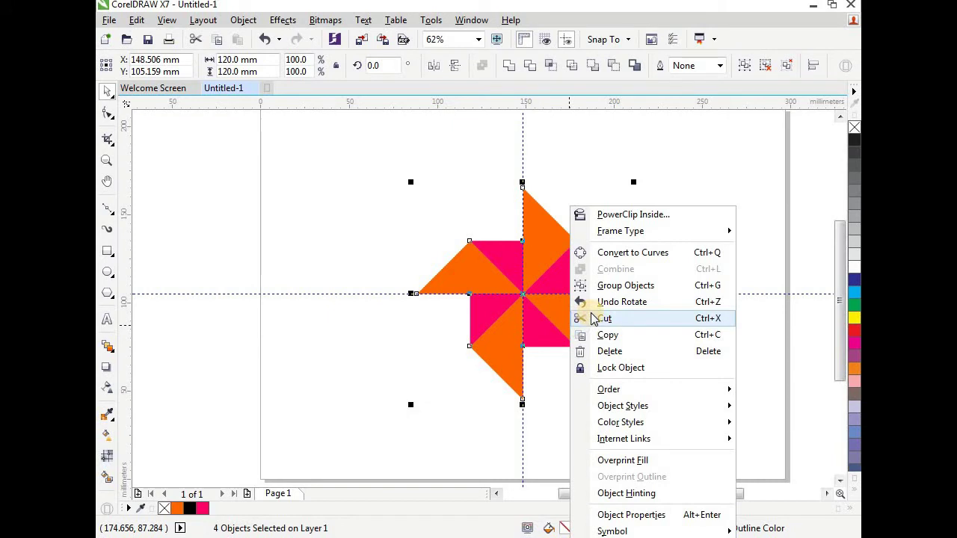
click(668, 182)
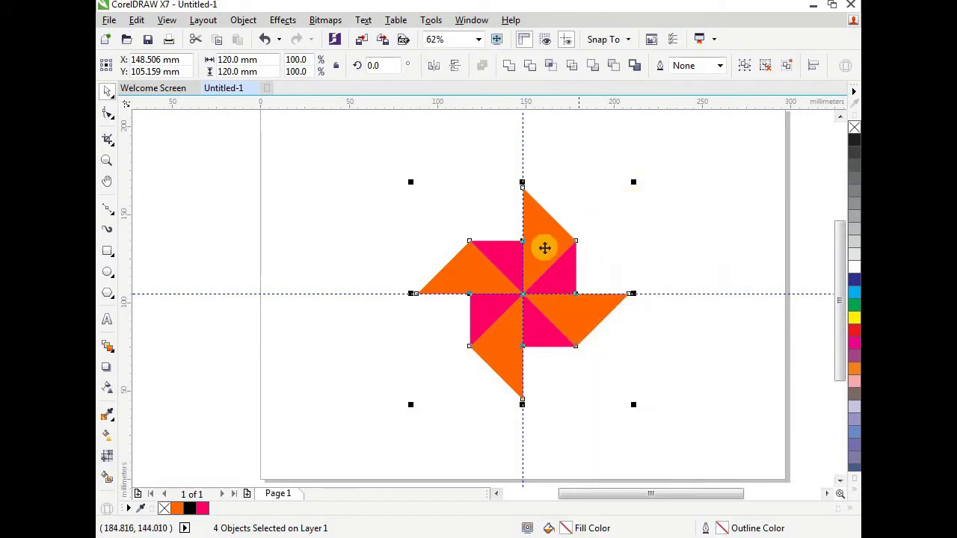
click(446, 214)
Step: Ungroup the left, lower and right blade groups of the pinwheel one after another
click(461, 263)
right_click(462, 264)
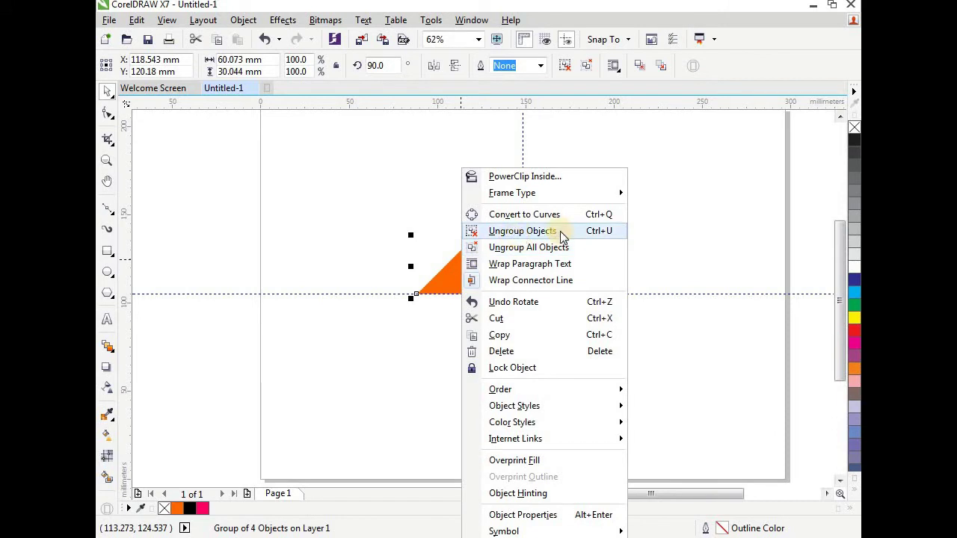
click(561, 231)
click(487, 336)
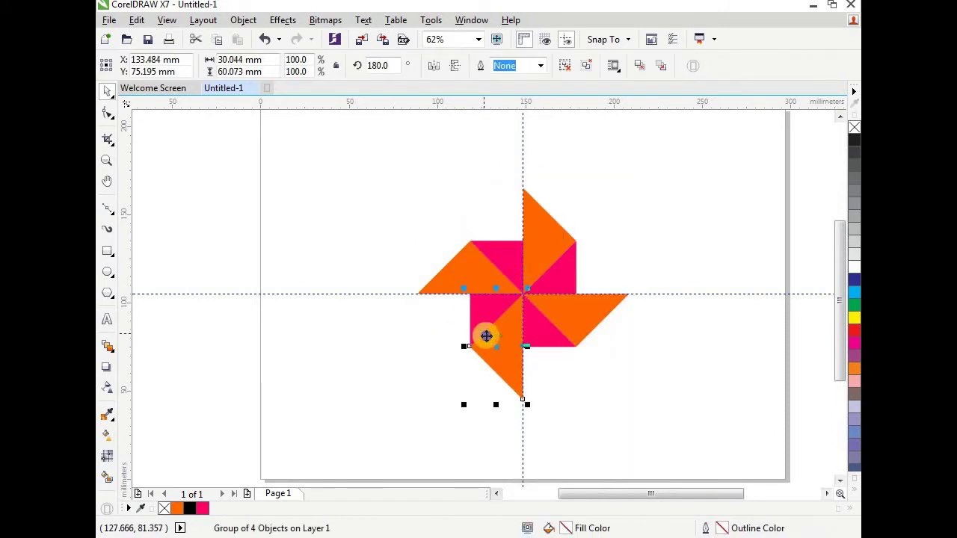
right_click(487, 336)
click(554, 230)
key(Escape)
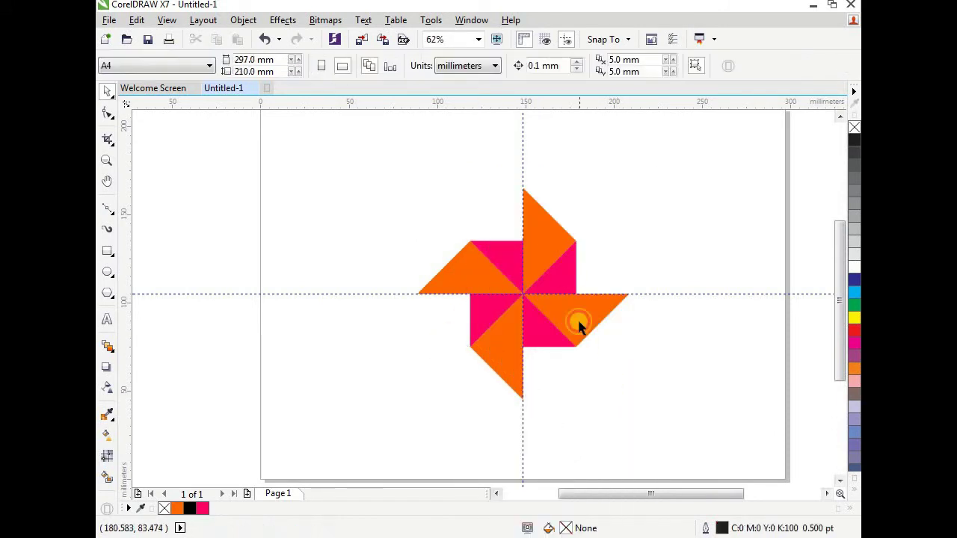
click(576, 321)
right_click(577, 322)
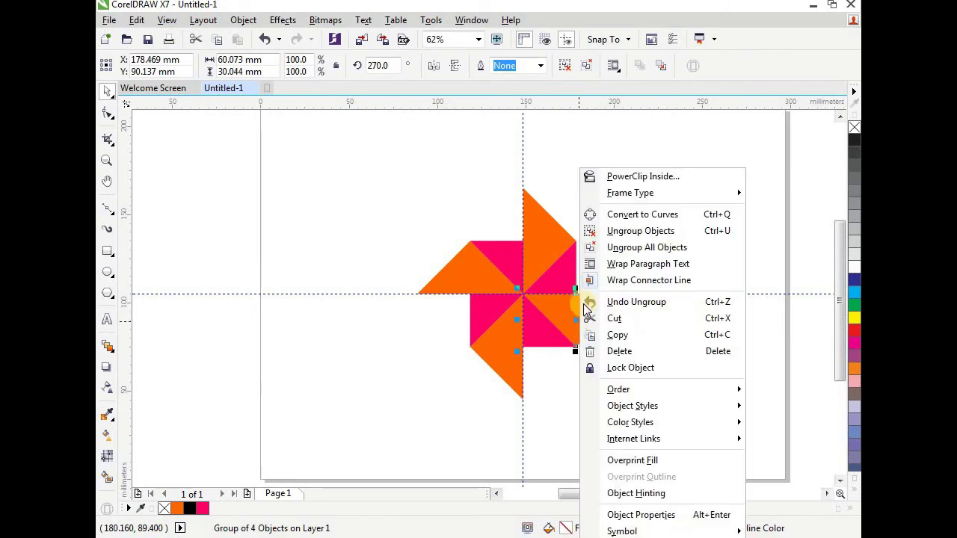
click(632, 232)
key(Escape)
Step: Fill the left blade's large shape with yellow and its small pink triangle with orange
click(476, 274)
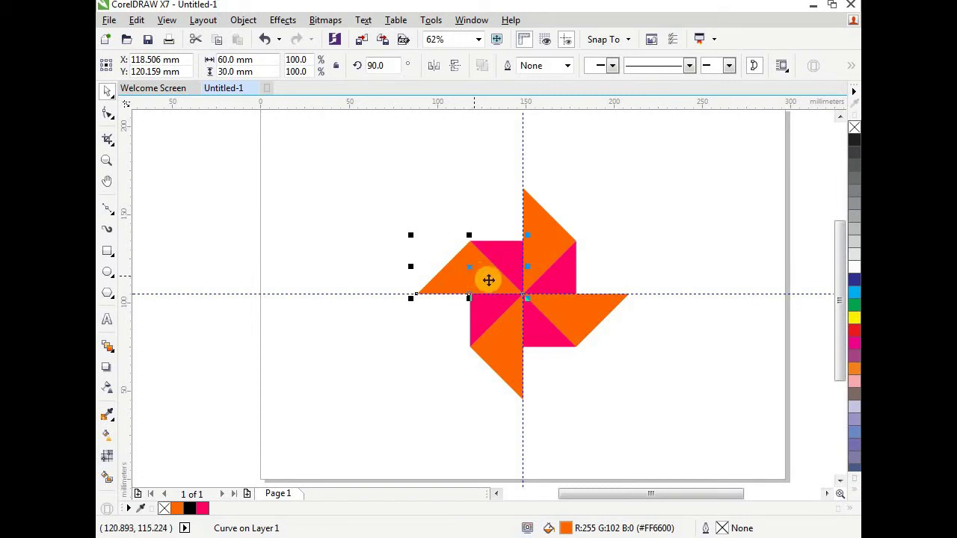
click(855, 318)
click(504, 258)
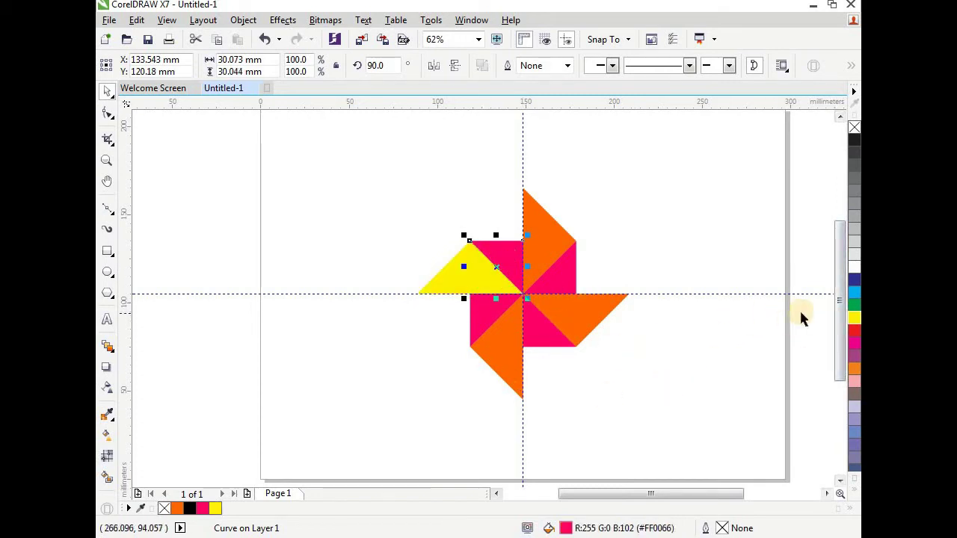
click(855, 372)
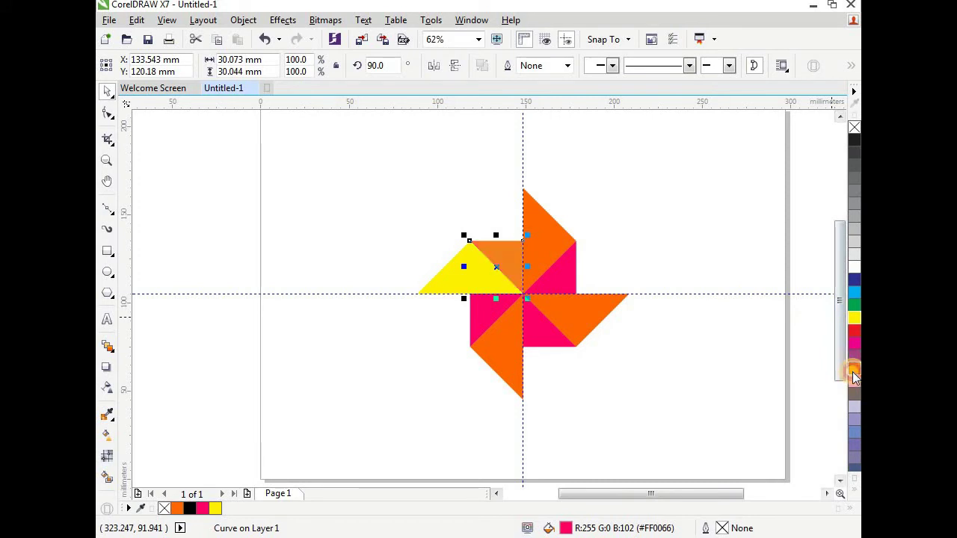
click(693, 389)
Step: Fill the lower blade's small pink triangle with dark teal (C60 M0 Y40 K40) and its large shape with green (C100 M0 Y100 K0)
click(480, 321)
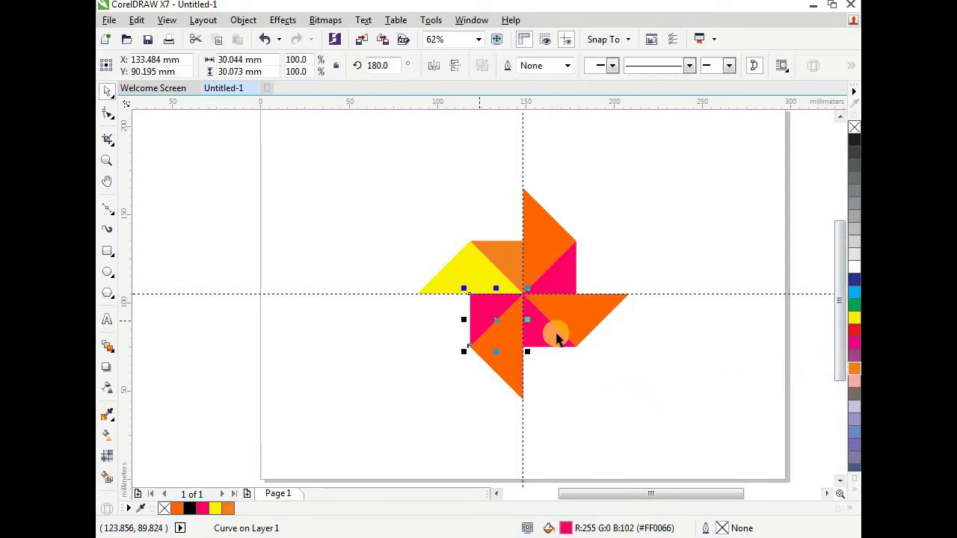
click(855, 490)
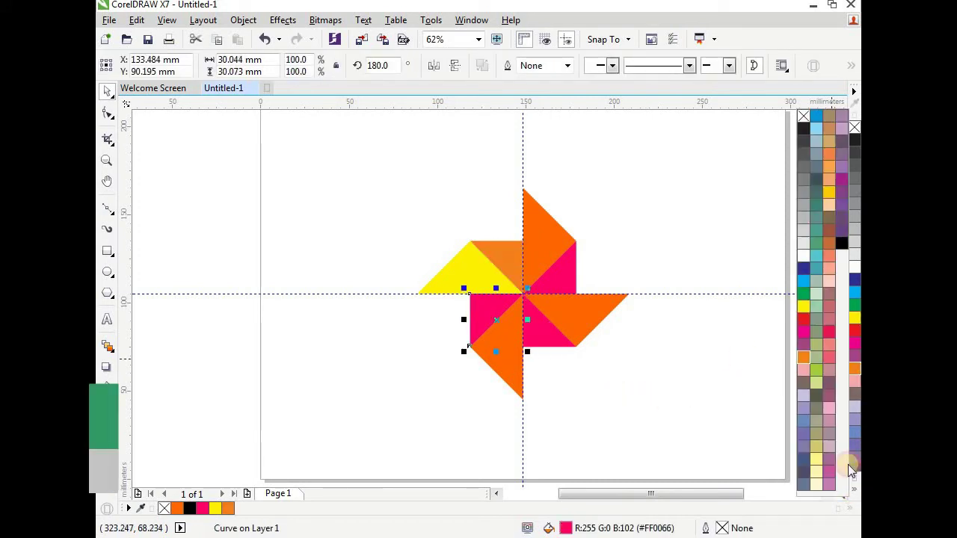
click(816, 207)
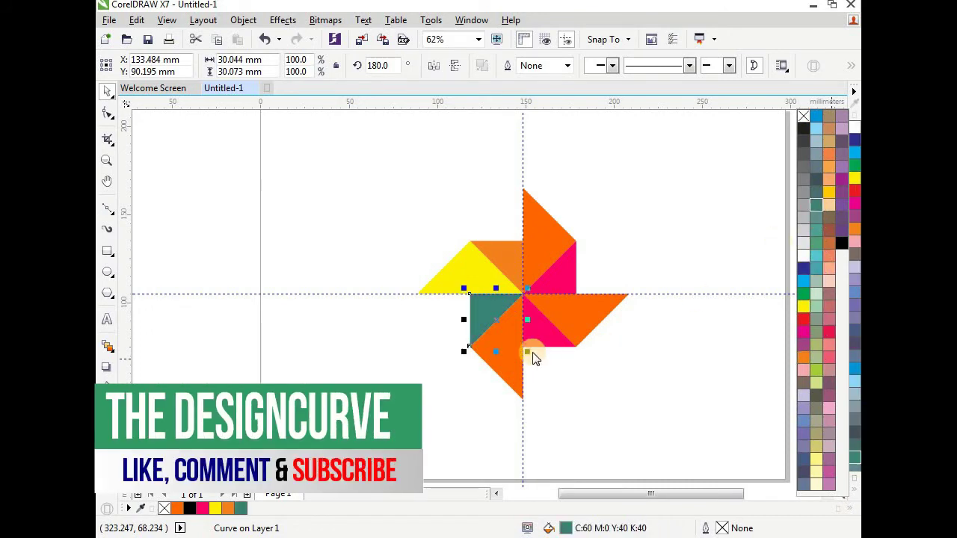
click(507, 353)
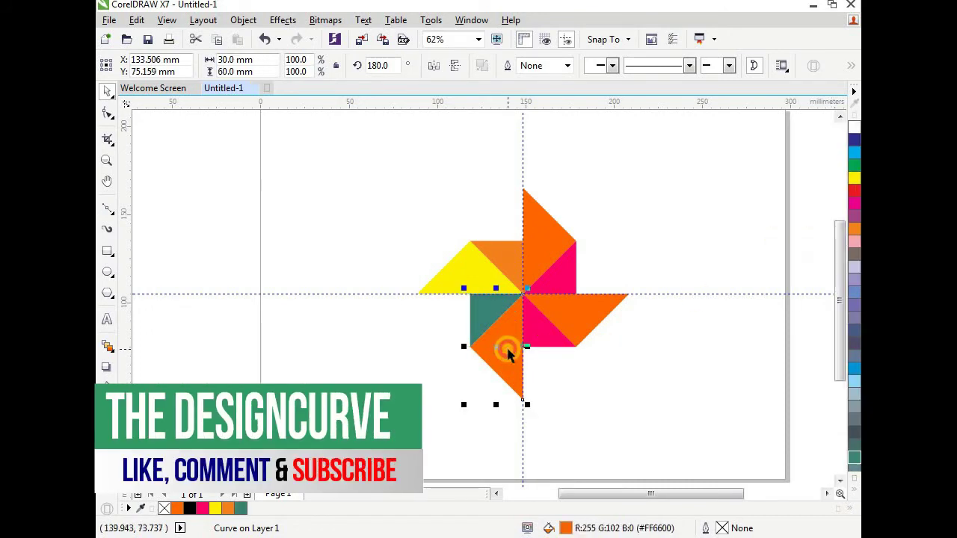
click(853, 168)
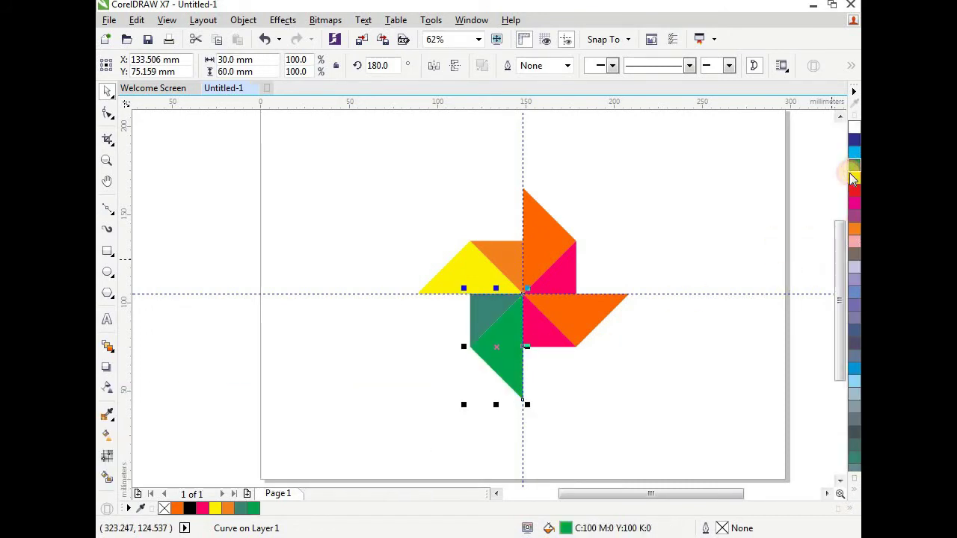
Step: Fill the right blade's small pink triangle with Electric Blue and its large orange shape with a lighter blue, then deselect
click(539, 341)
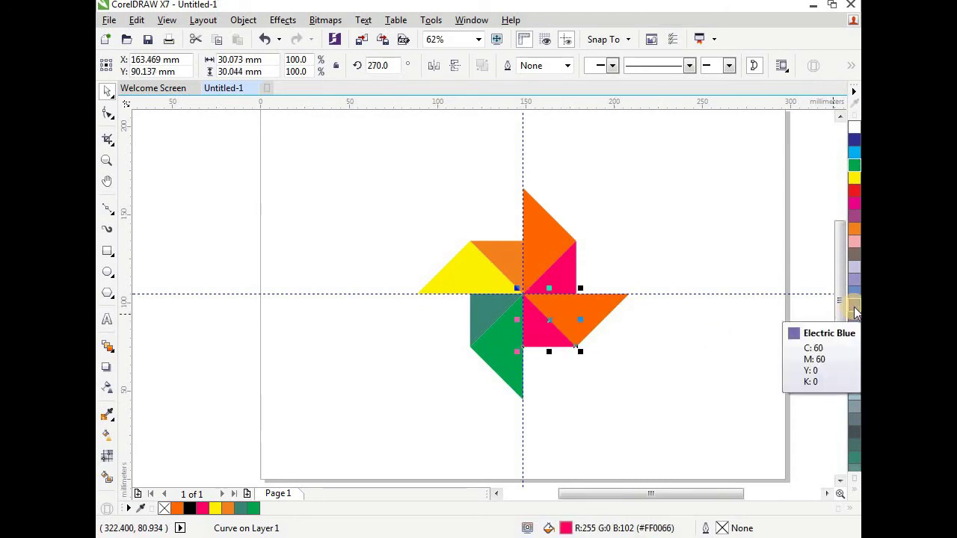
click(854, 305)
click(604, 316)
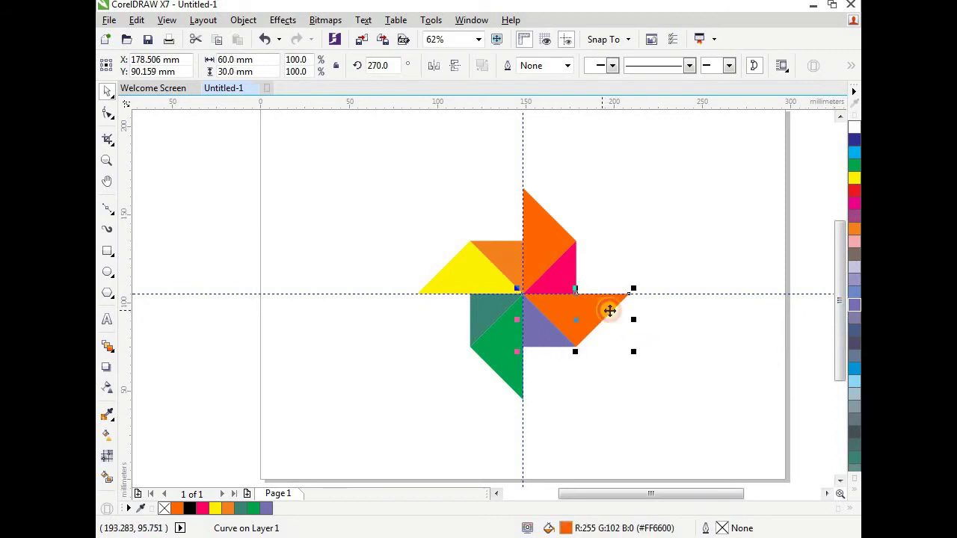
click(853, 297)
click(606, 368)
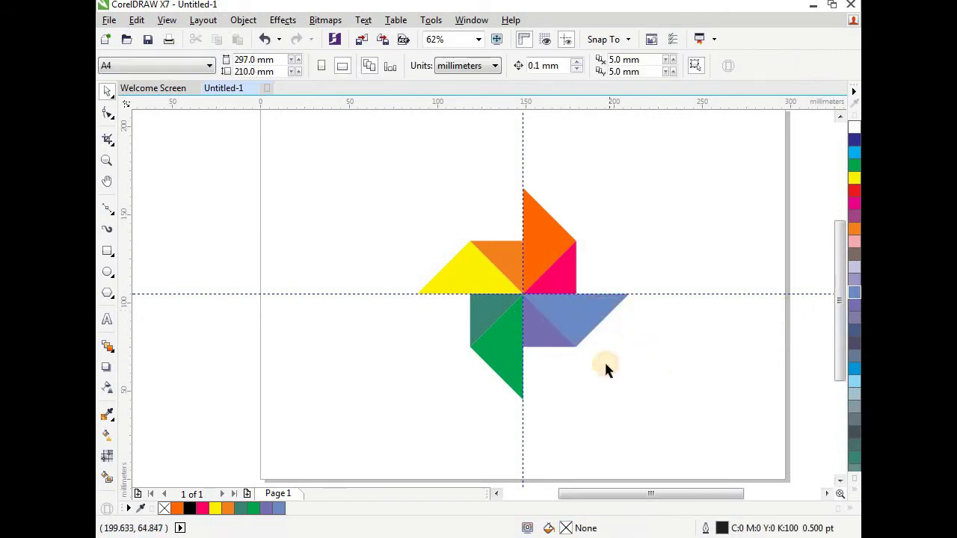
Step: Select all parts of the multicoloured pinwheel and group them into one object, then deselect it
drag(448, 259, 675, 427)
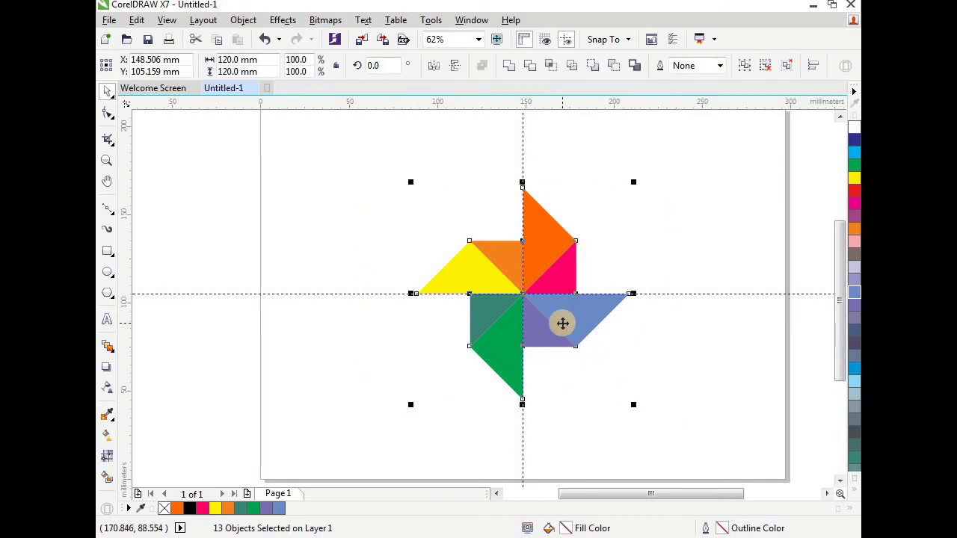
right_click(562, 324)
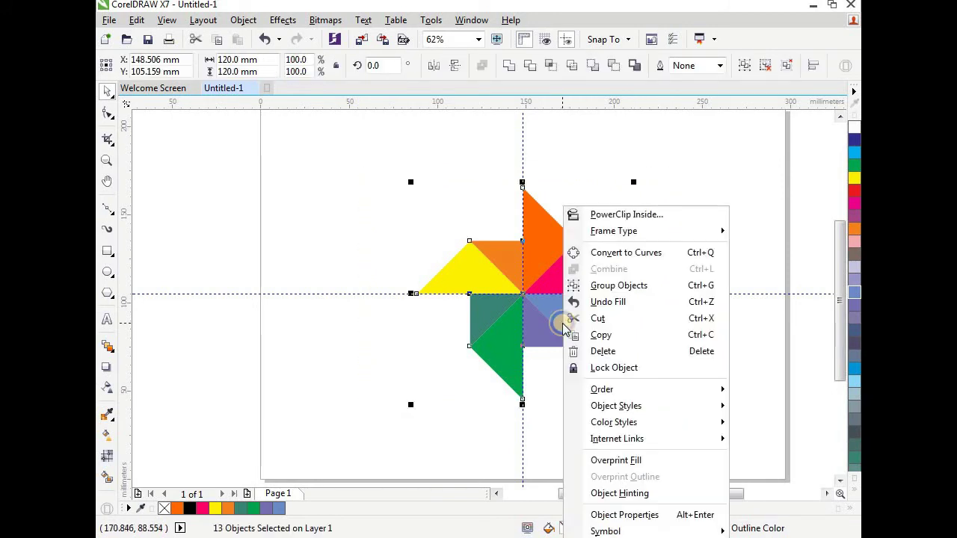
click(657, 286)
click(651, 252)
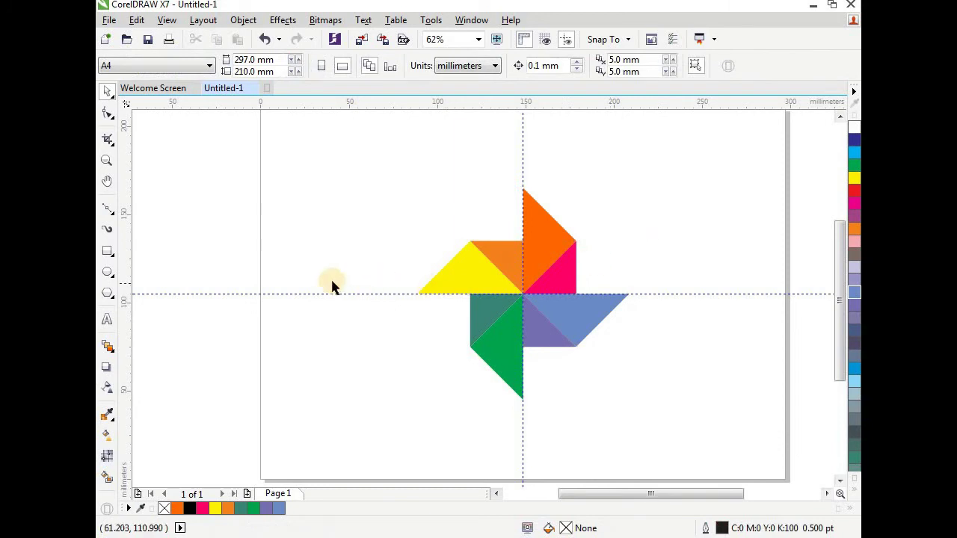
Step: Draw a four-pointed star about 22 mm wide and 32 mm high on the empty page area above the yellow blade
click(112, 296)
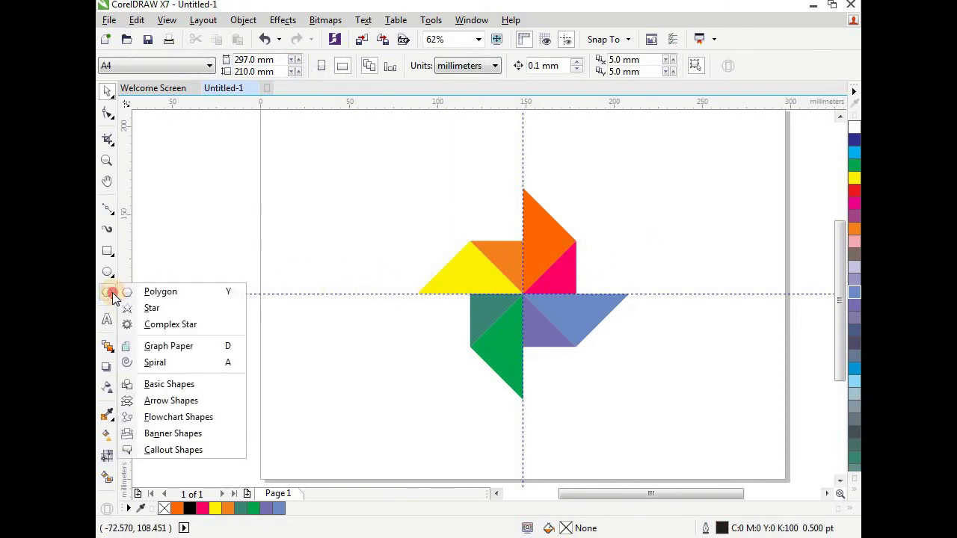
click(168, 308)
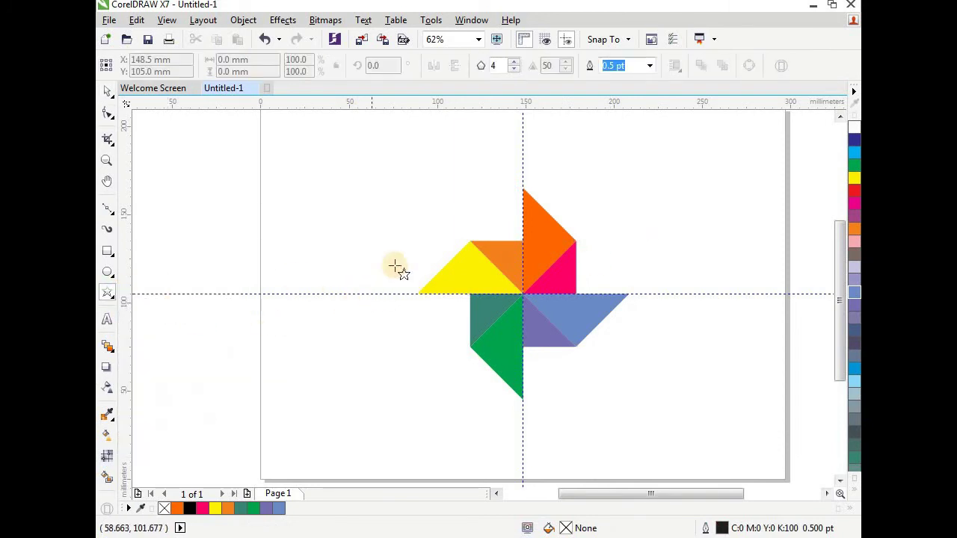
click(501, 67)
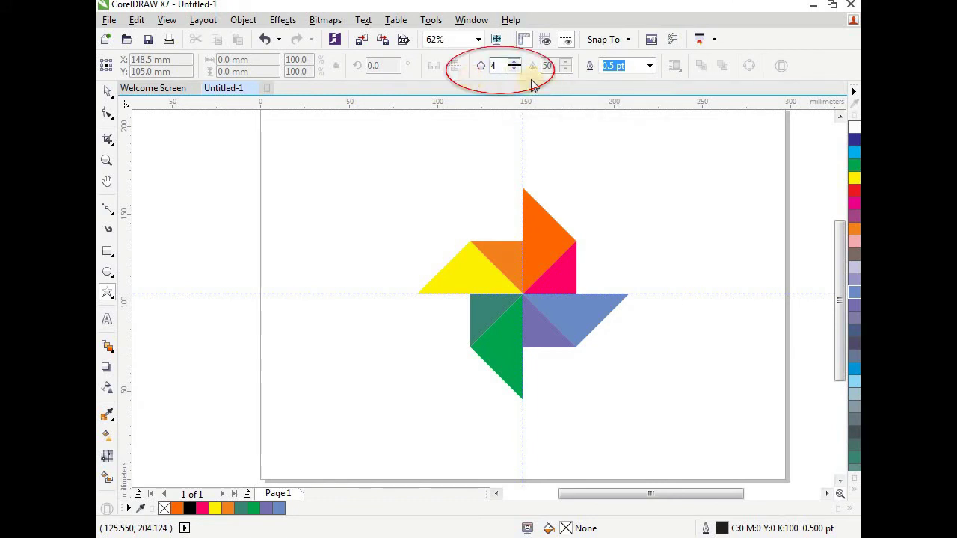
drag(391, 181, 431, 242)
Step: Set the star's width and height to 20 mm each
click(202, 66)
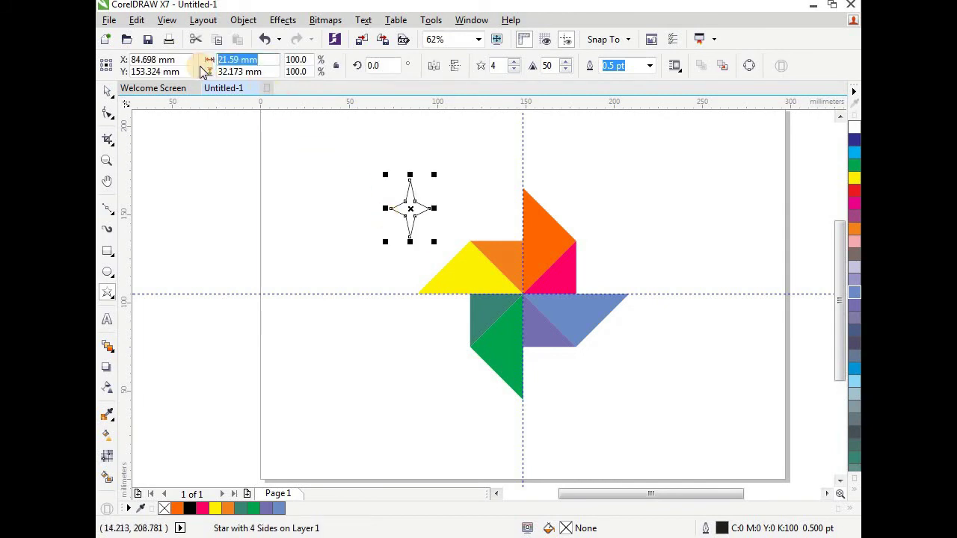
drag(263, 72, 210, 71)
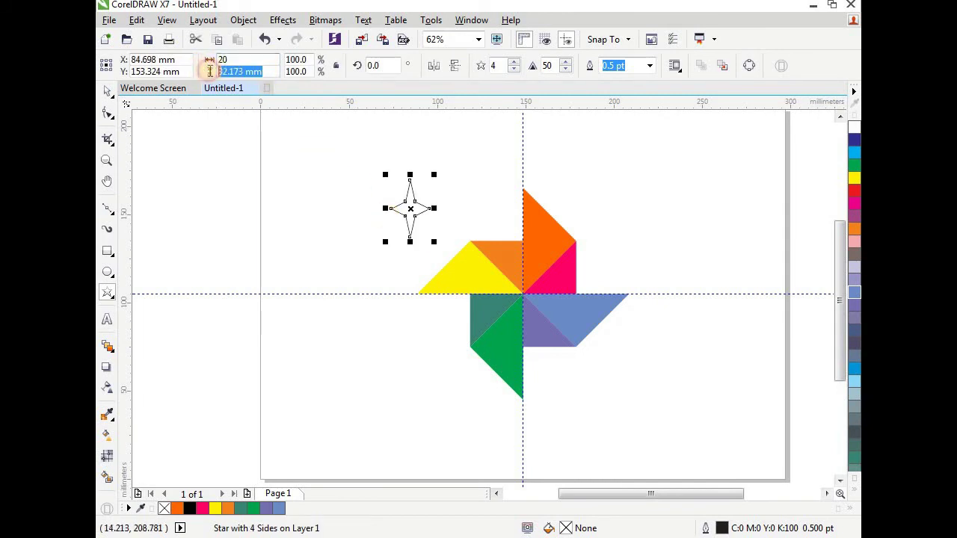
text(20)
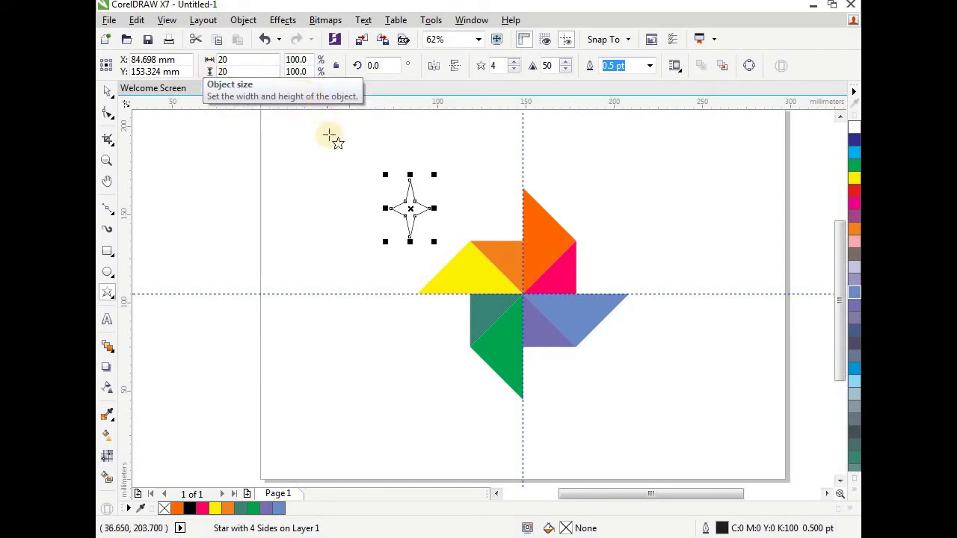
key(Return)
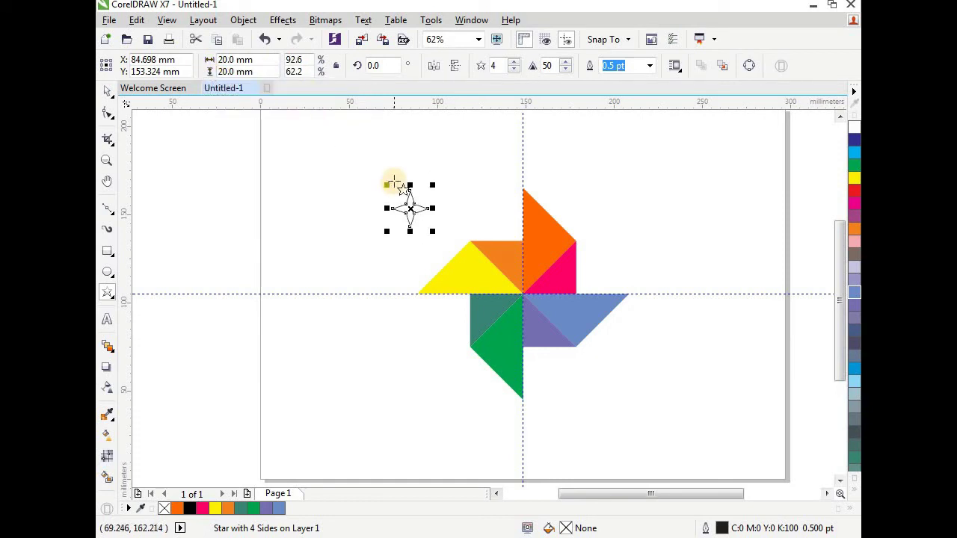
Step: Move the star onto the pinwheel's centre at the intersection of the two guidelines
click(107, 90)
drag(410, 211, 526, 297)
scroll(526, 297, up, 3)
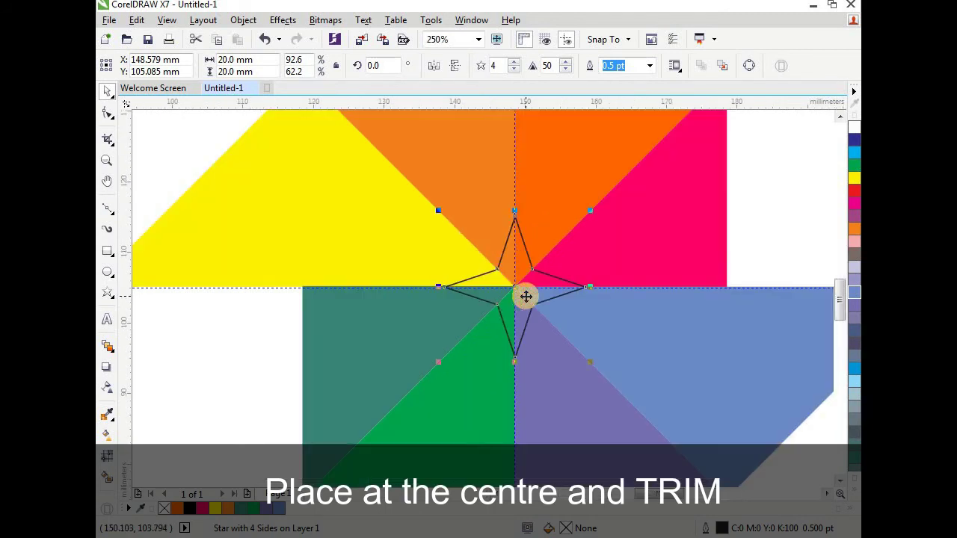
click(516, 288)
scroll(516, 289, down, 2)
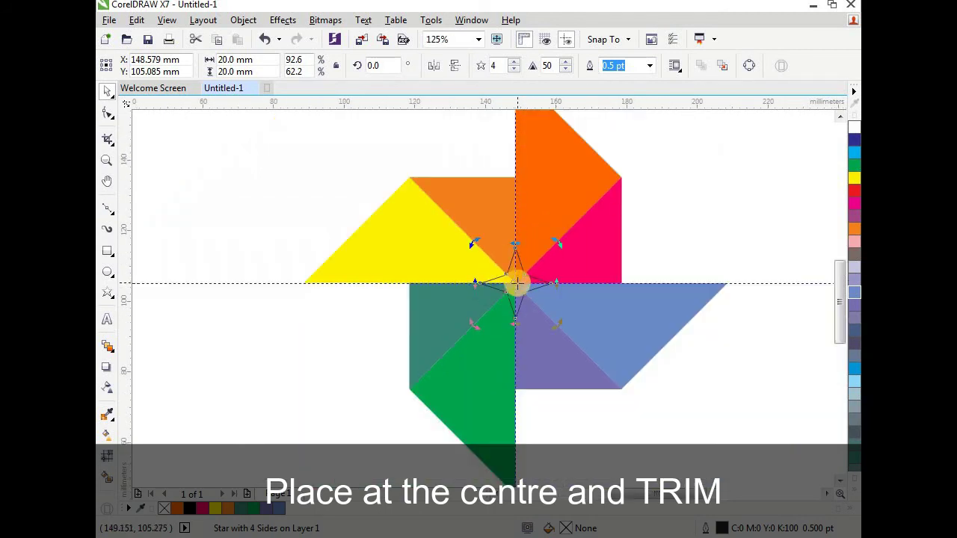
scroll(519, 284, up, 1)
scroll(520, 284, down, 1)
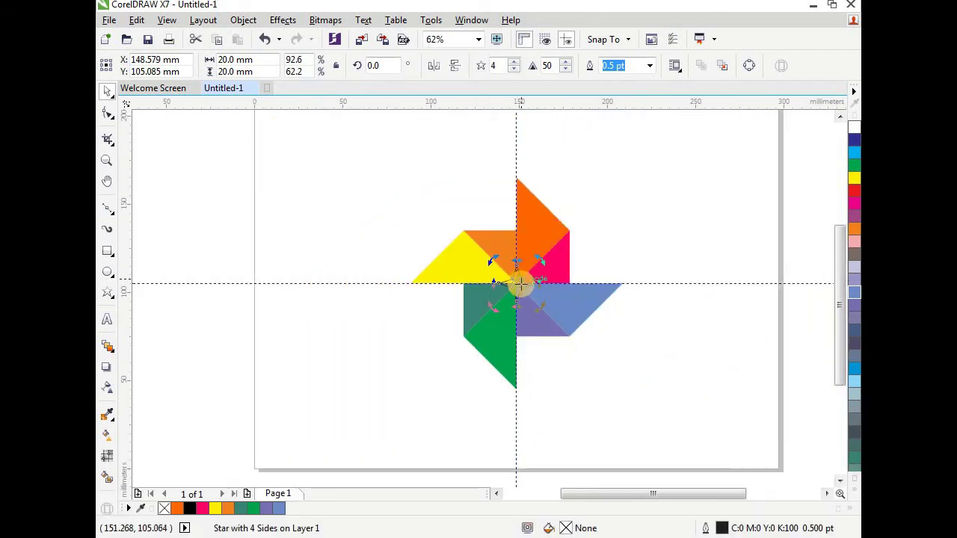
Step: Select the star together with the pinwheel group and trim the star's shape out of the pinwheel's centre
drag(364, 149, 649, 406)
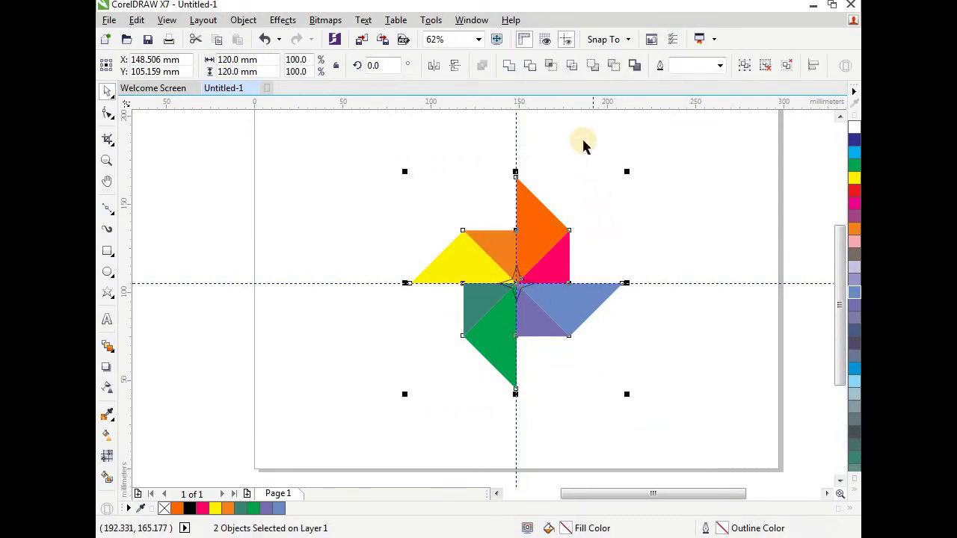
click(531, 68)
click(573, 196)
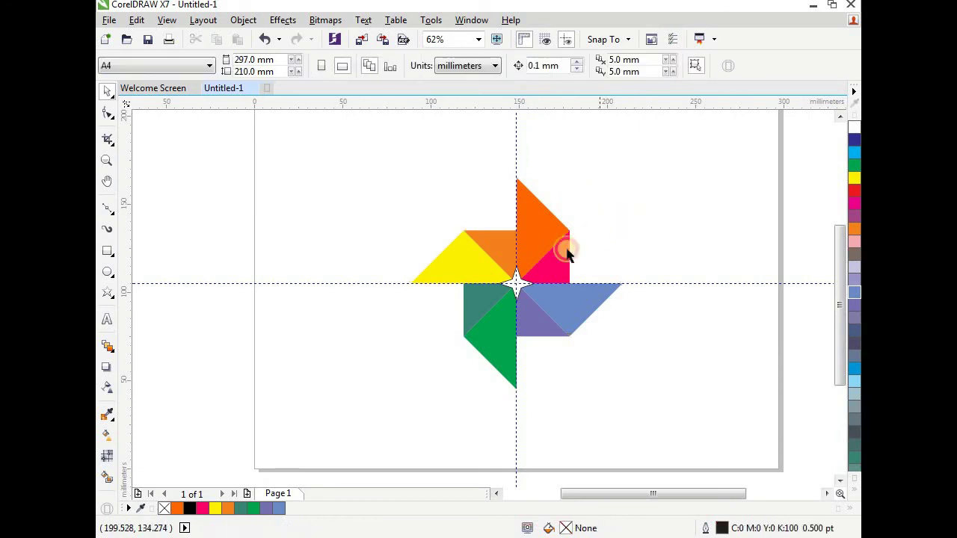
Step: Move the leftover star outline away from the pinwheel's centre and delete it
drag(521, 284, 643, 239)
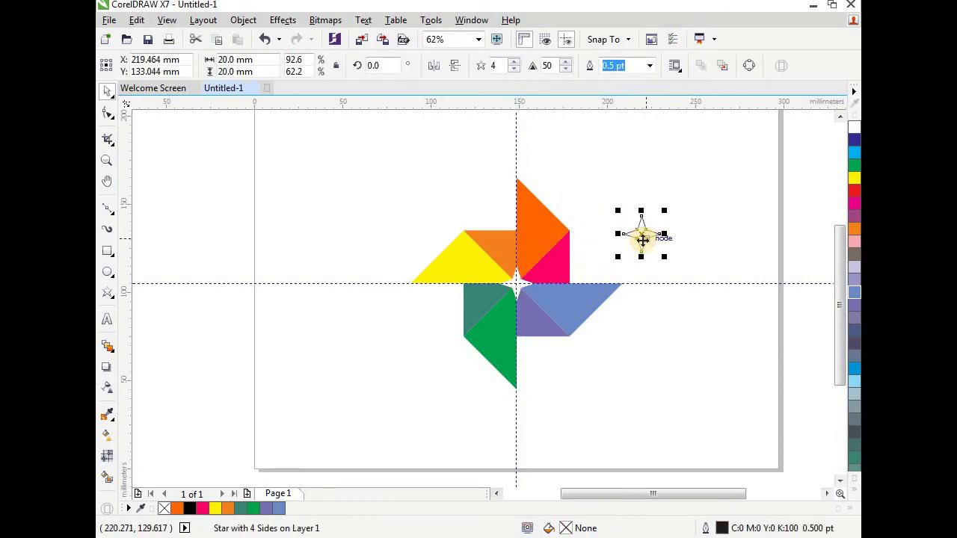
right_click(644, 236)
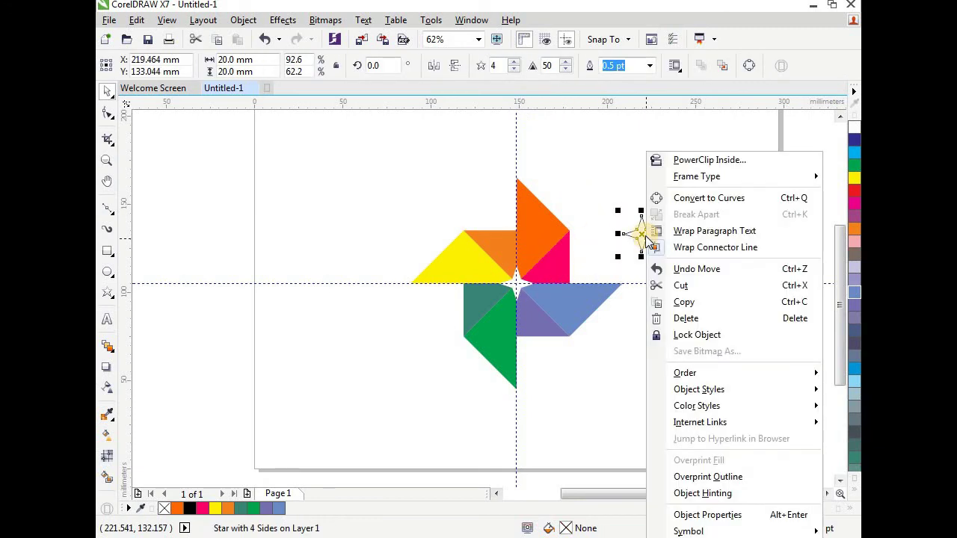
click(686, 319)
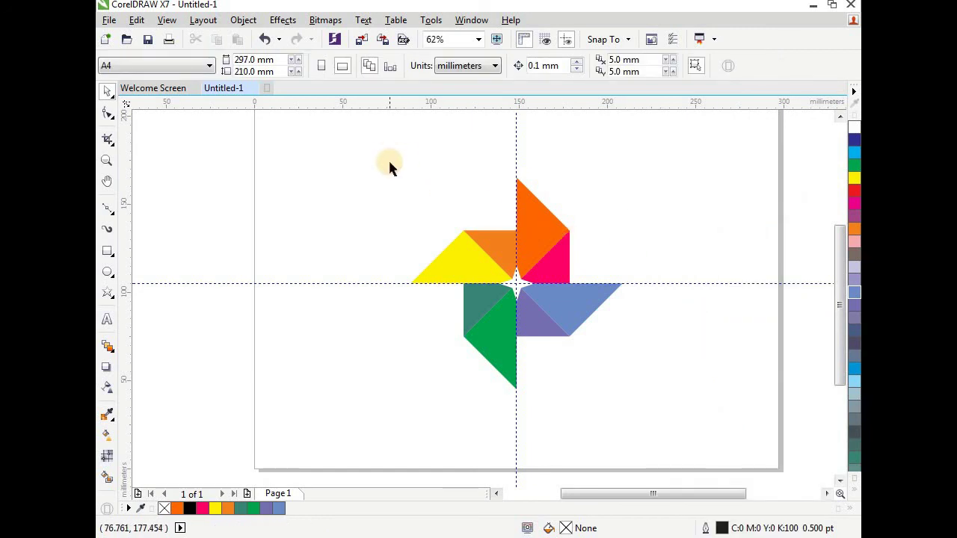
Step: Select the finished pinwheel, zoom to fit all objects, and show it in full-screen preview
drag(388, 161, 644, 406)
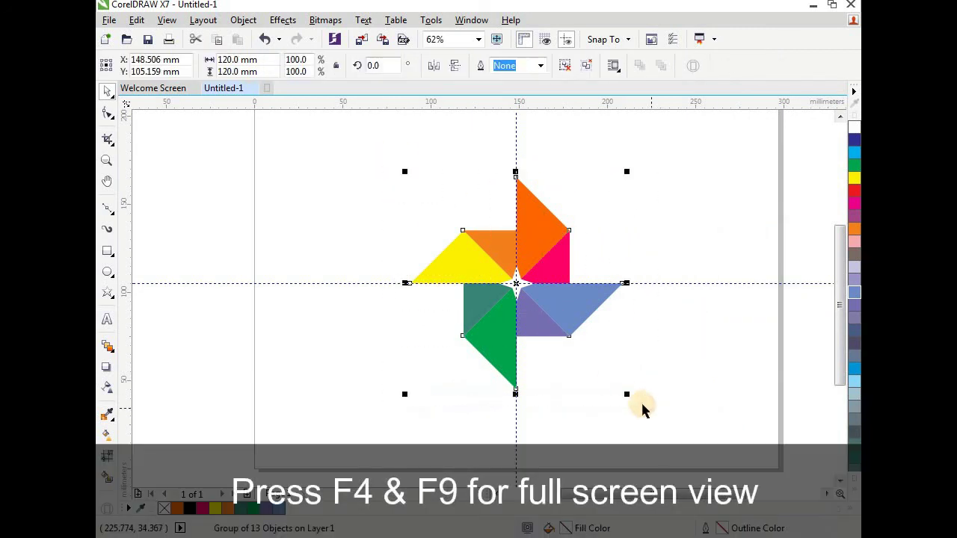
key(F4)
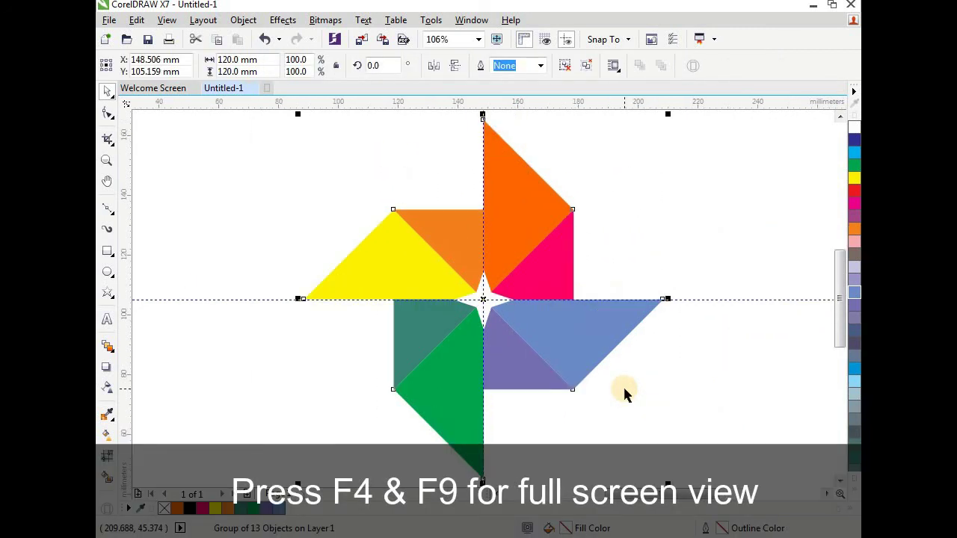
key(F9)
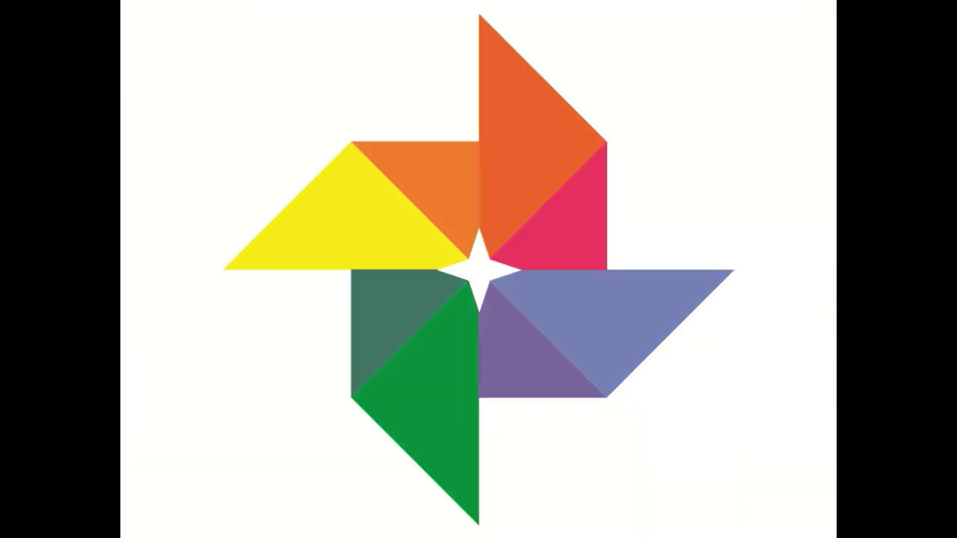